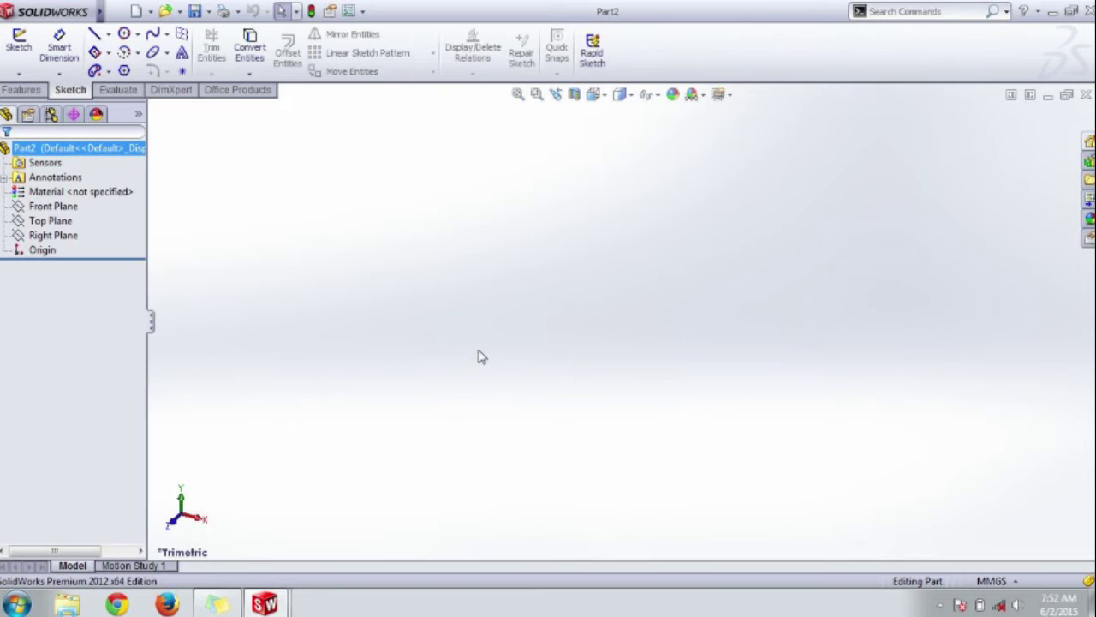
mouse_move(100, 11)
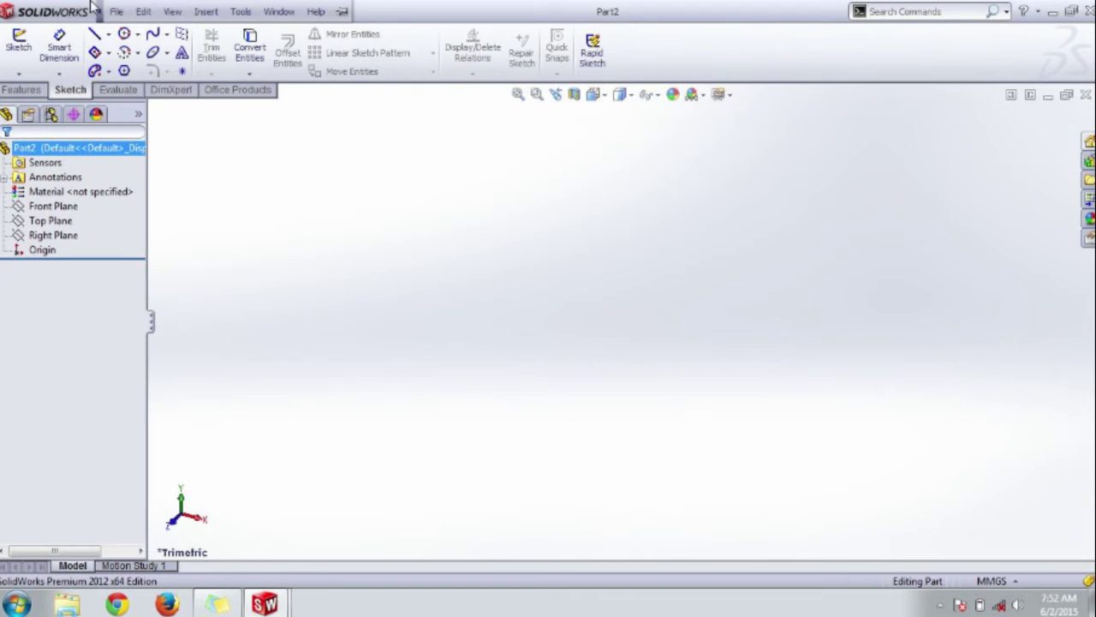
click(143, 11)
click(411, 23)
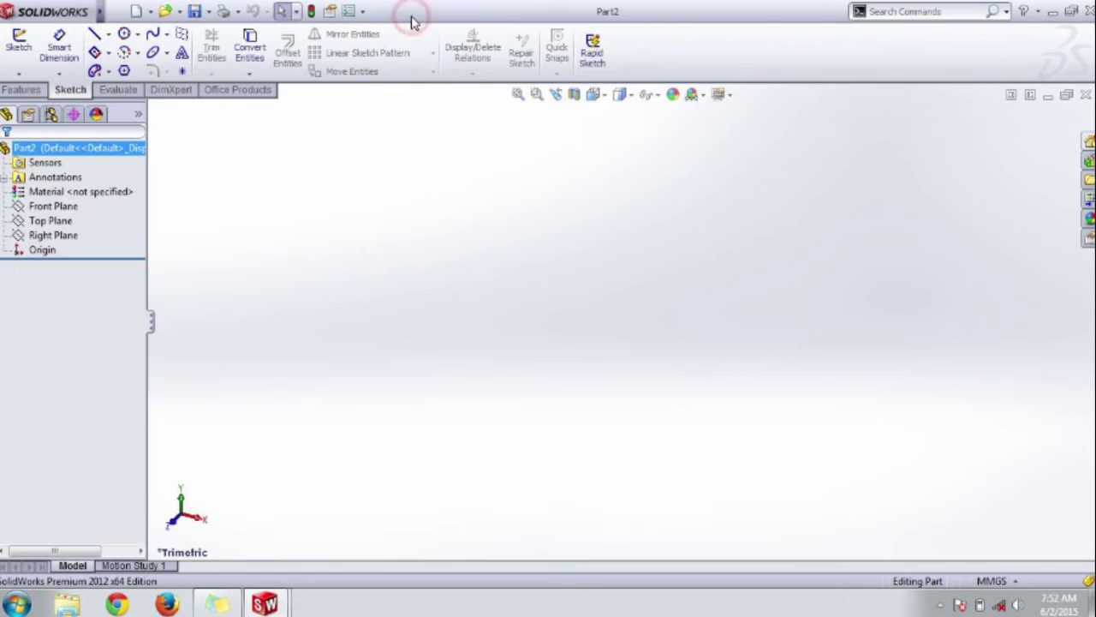
click(115, 12)
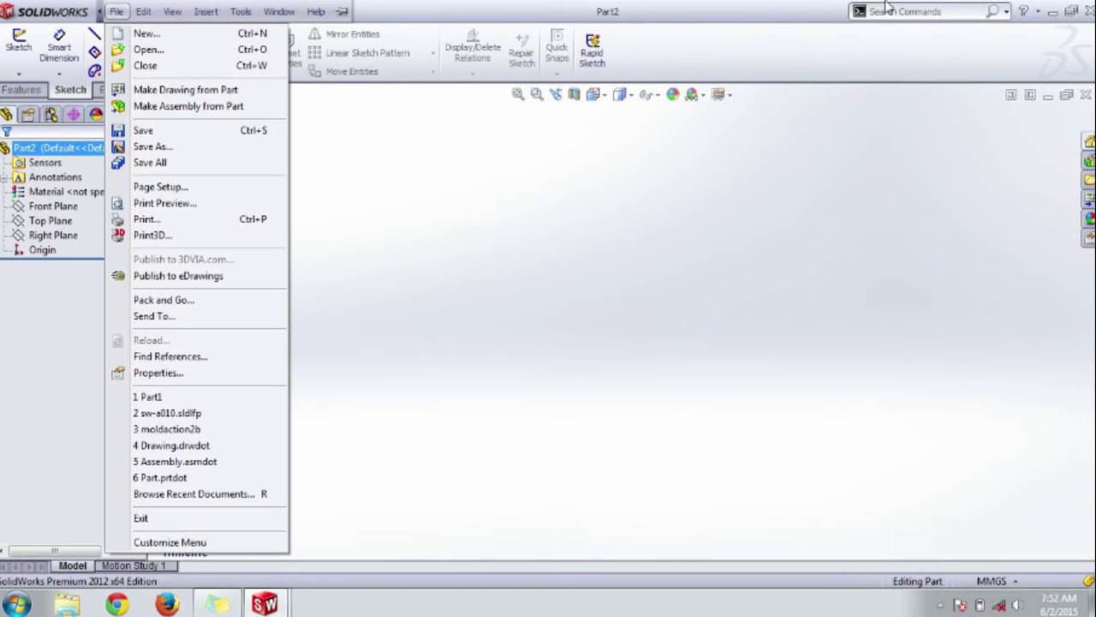
click(454, 17)
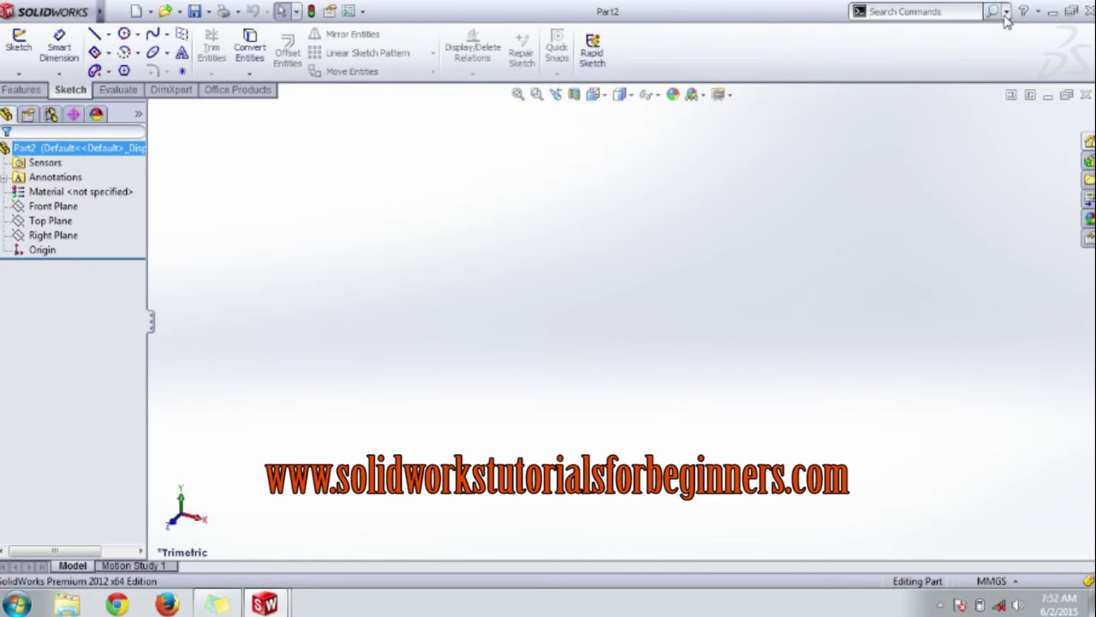
click(1039, 13)
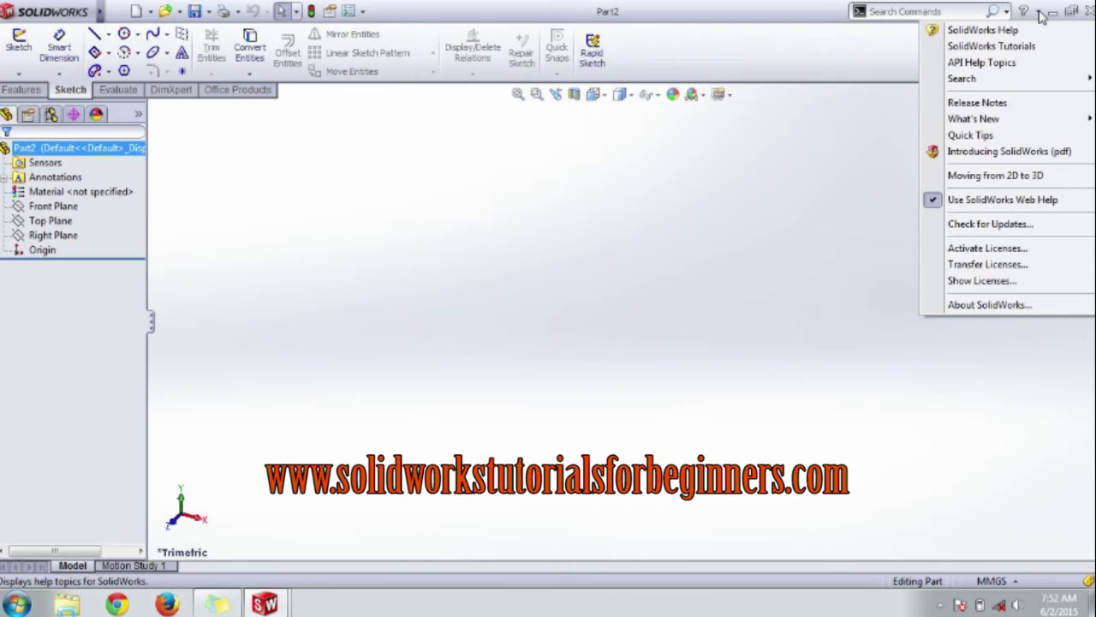
click(849, 54)
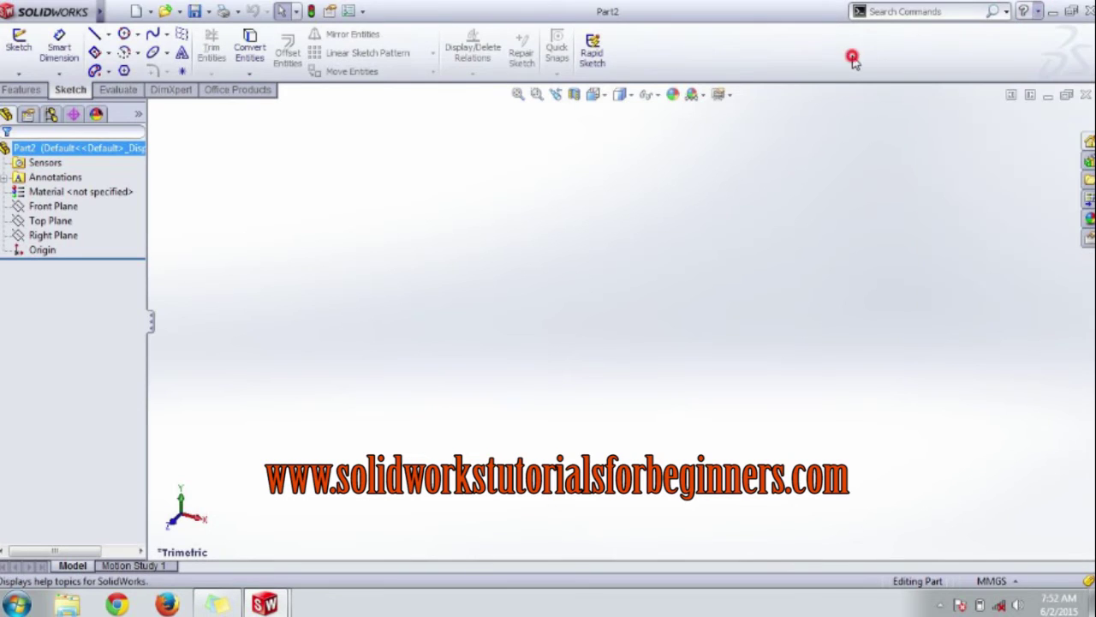
click(150, 13)
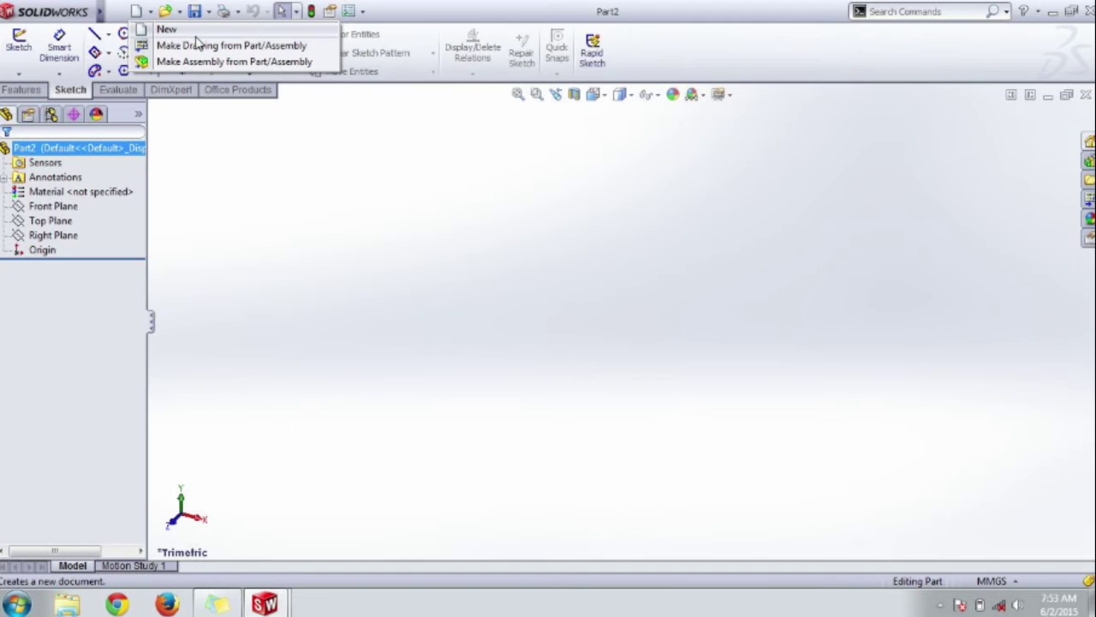
click(415, 16)
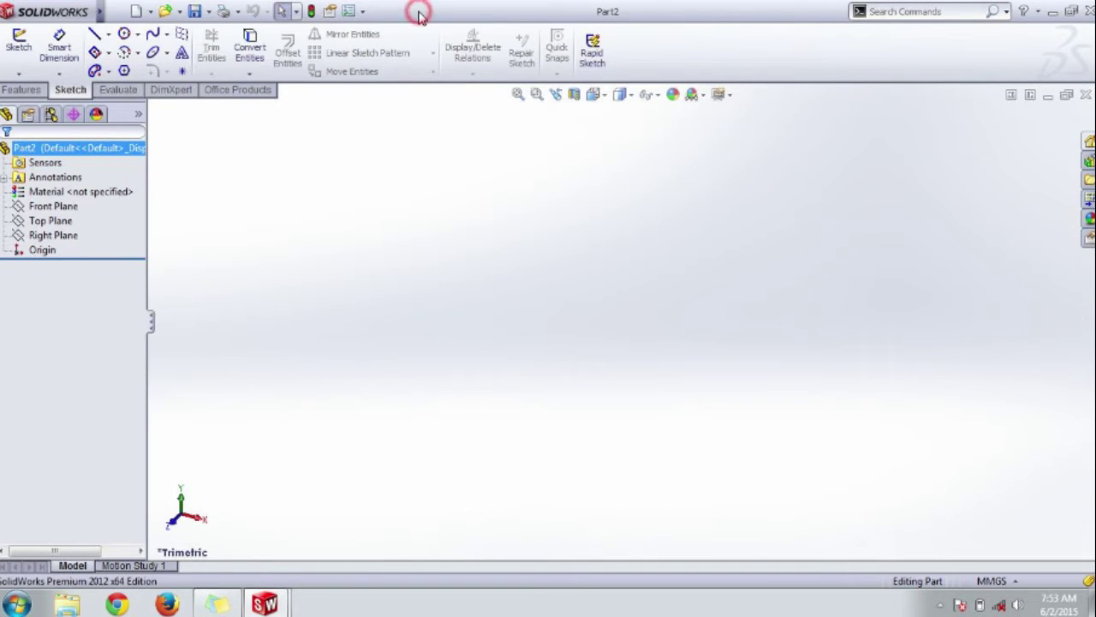
click(181, 14)
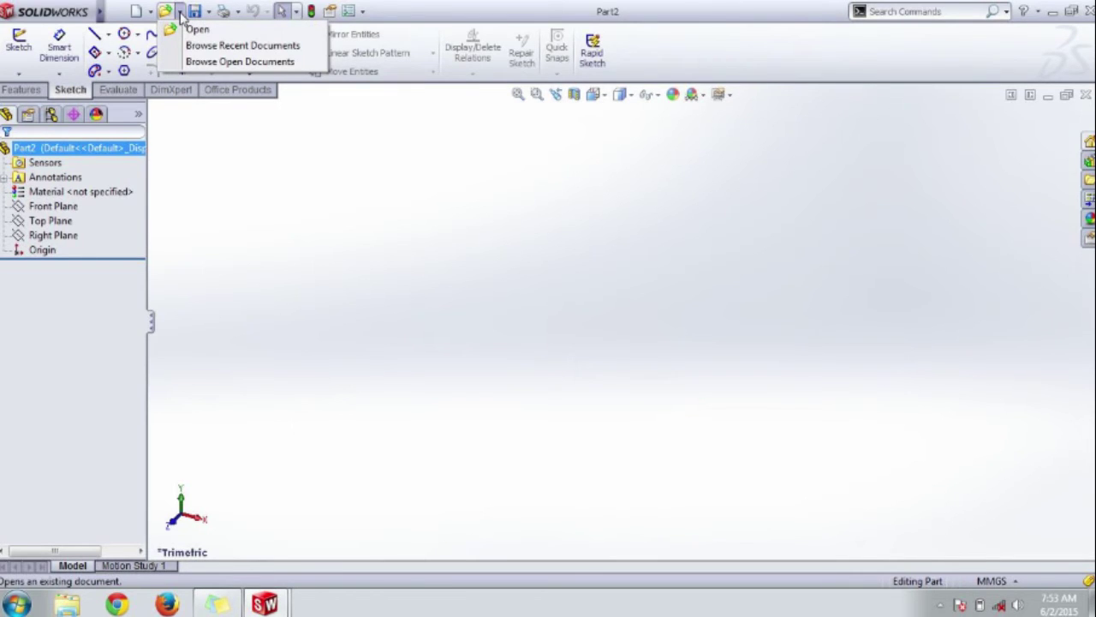
click(209, 14)
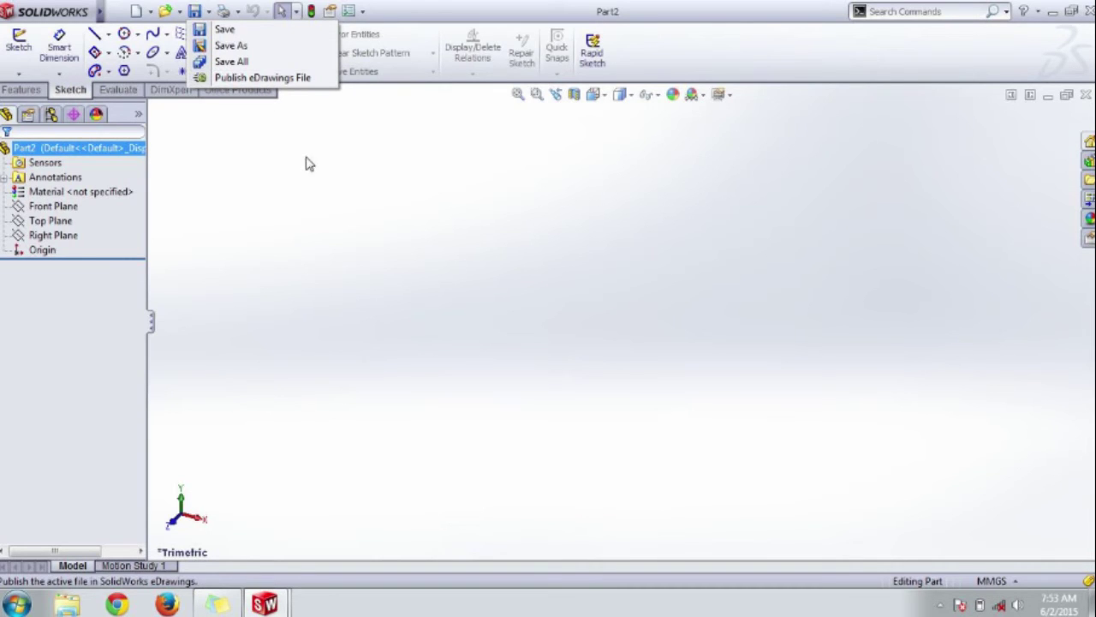
click(381, 331)
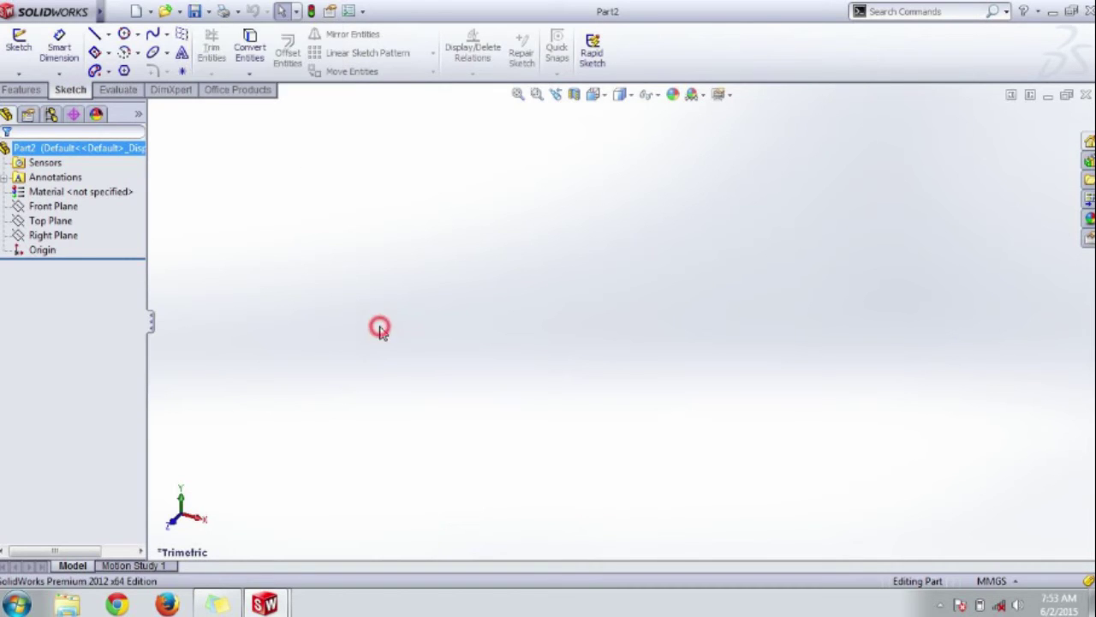
click(240, 16)
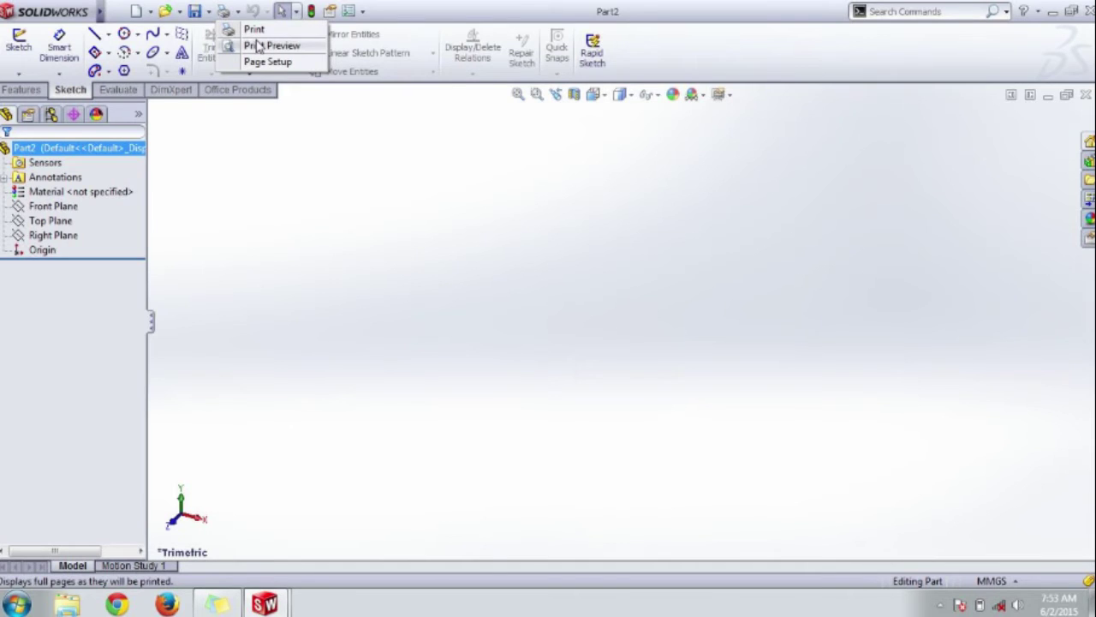
click(280, 12)
click(266, 163)
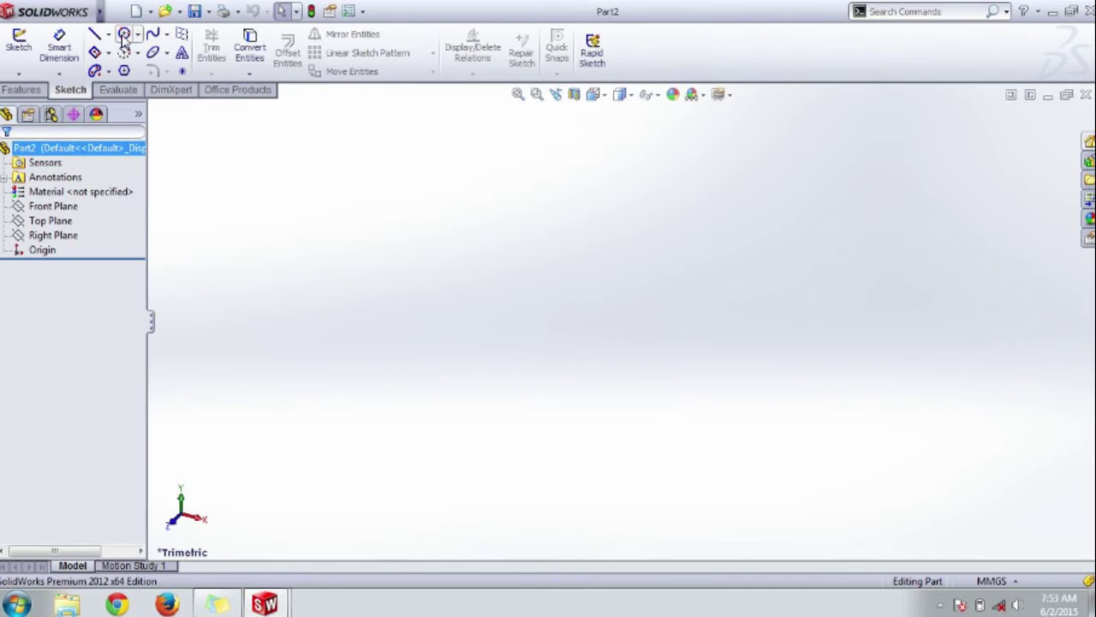
Step: Draw a three-point perimeter circle of radius about 45 on the Top Plane, leaving undo history untouched
click(514, 284)
click(58, 223)
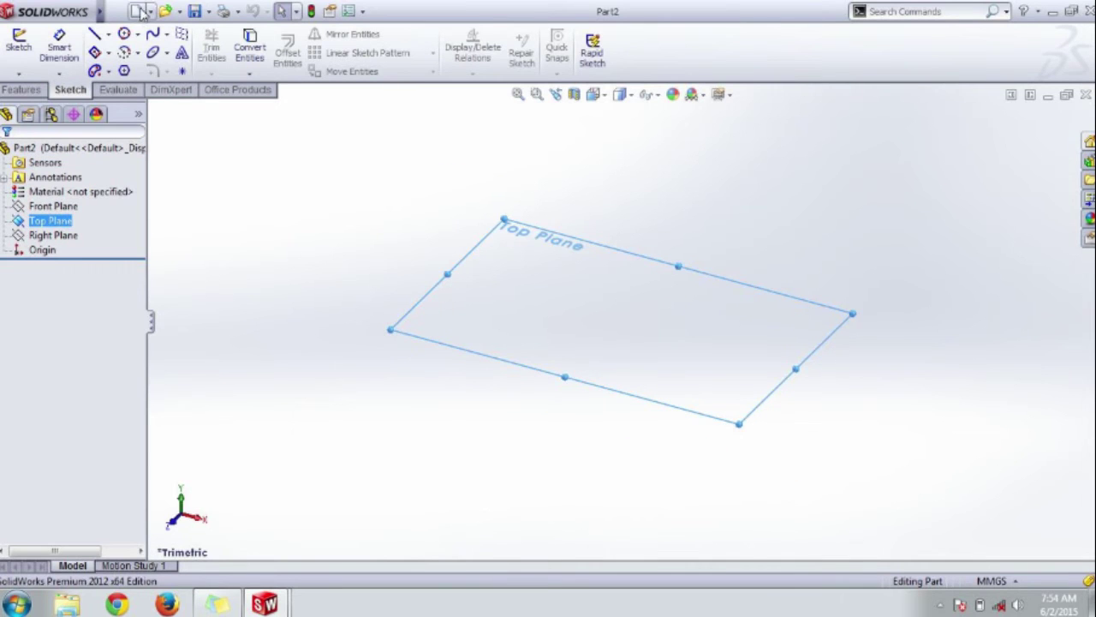
click(125, 33)
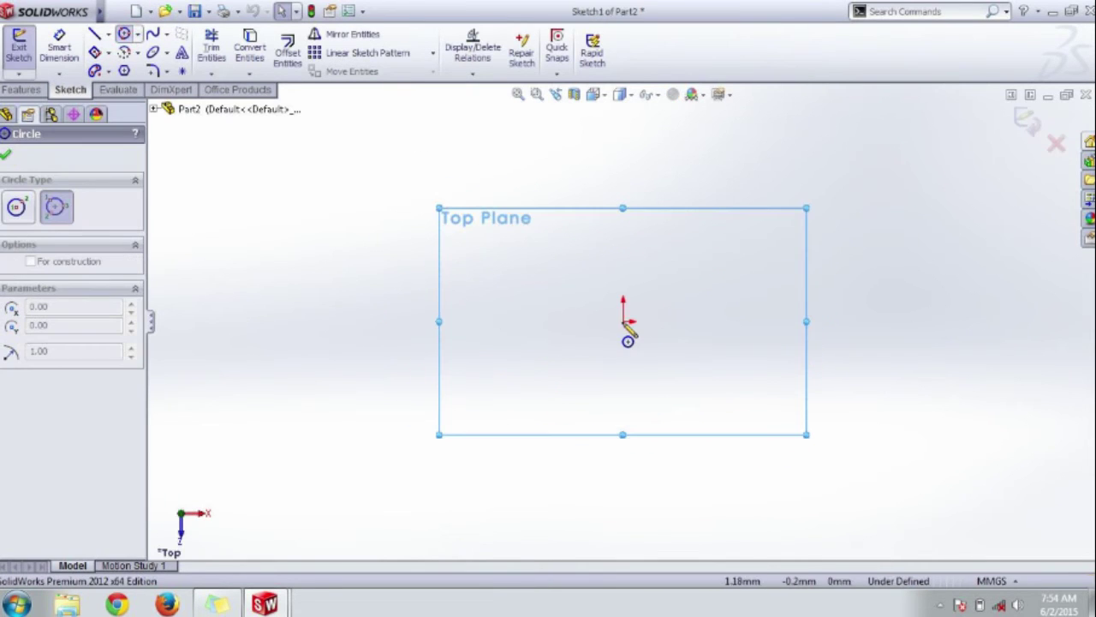
click(623, 319)
click(456, 236)
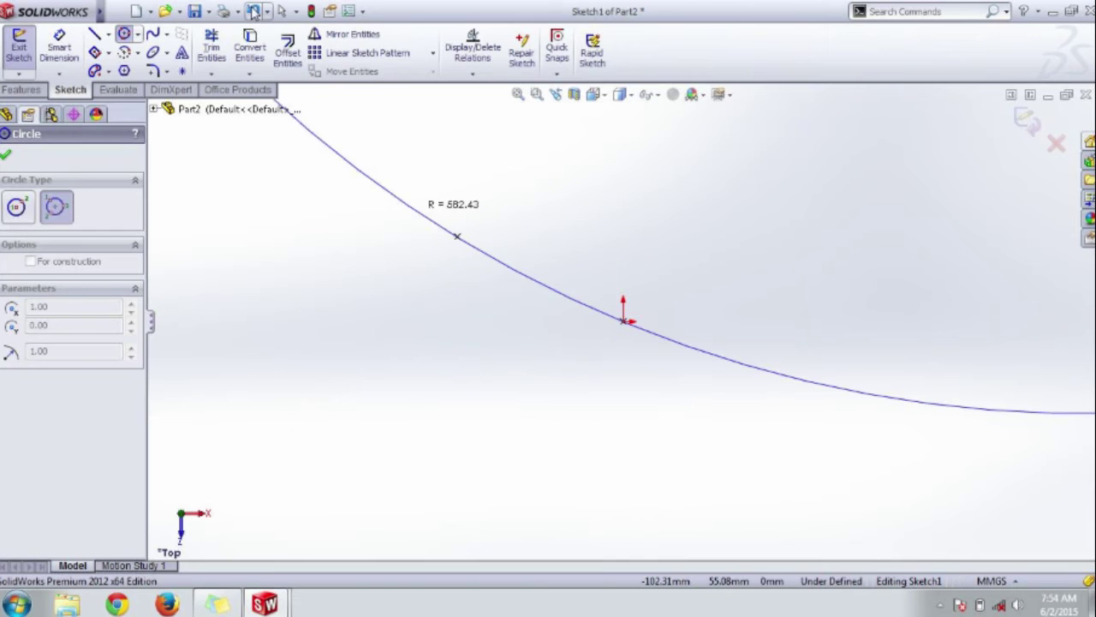
click(447, 283)
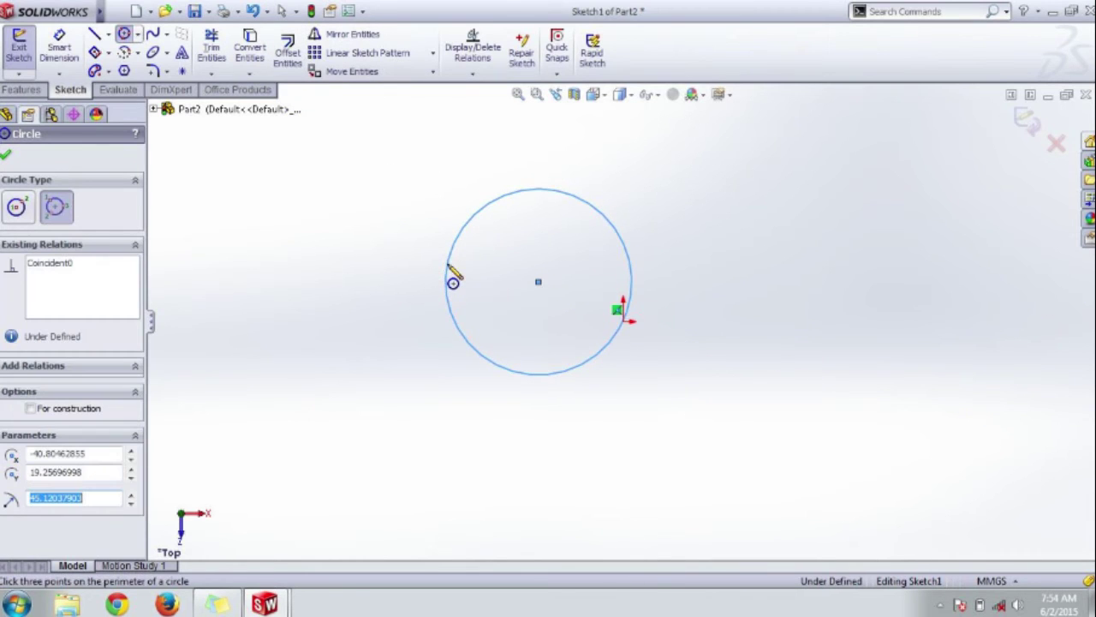
click(266, 11)
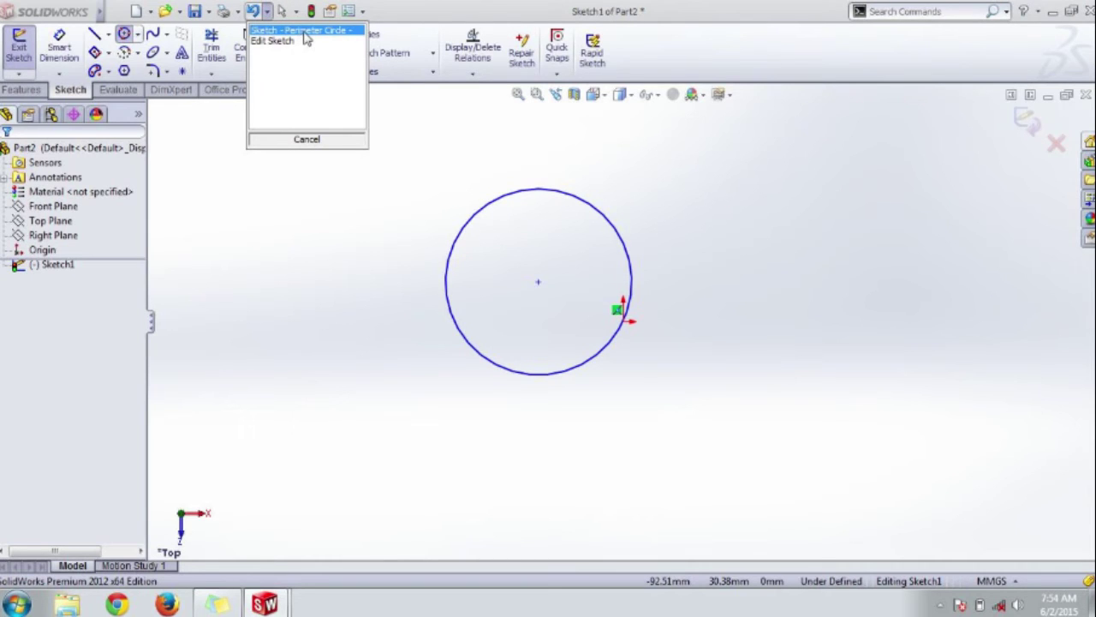
click(223, 161)
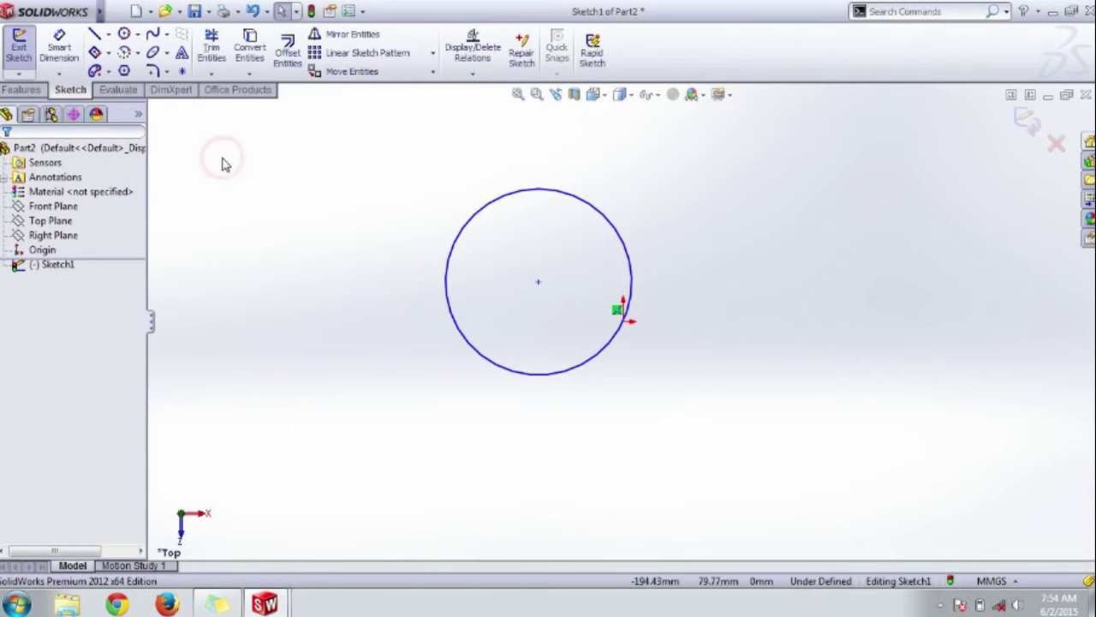
click(297, 13)
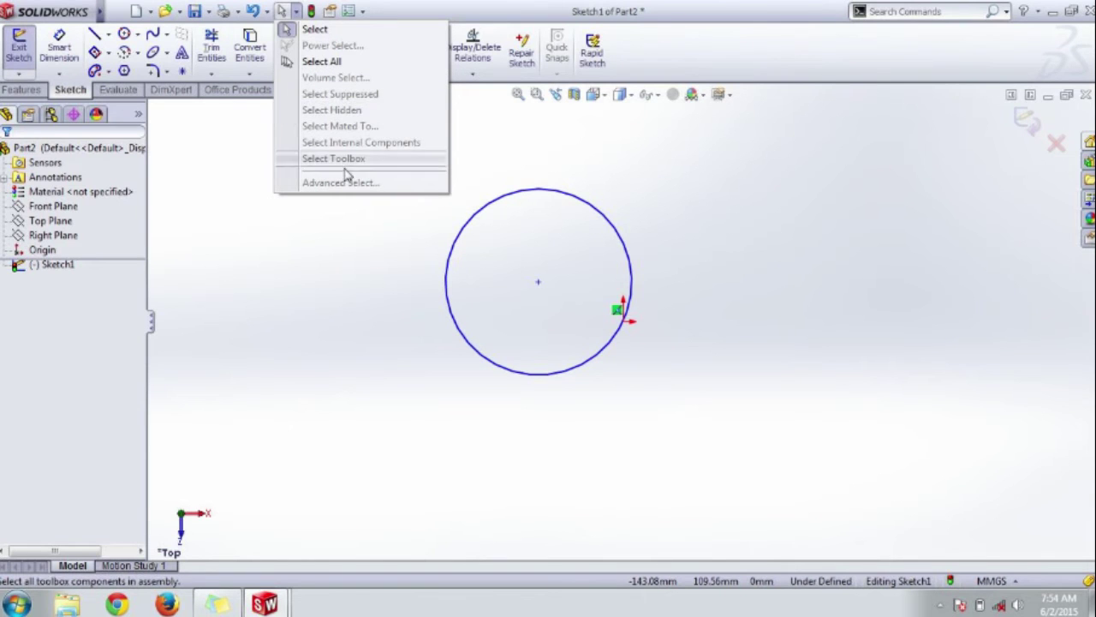
click(302, 237)
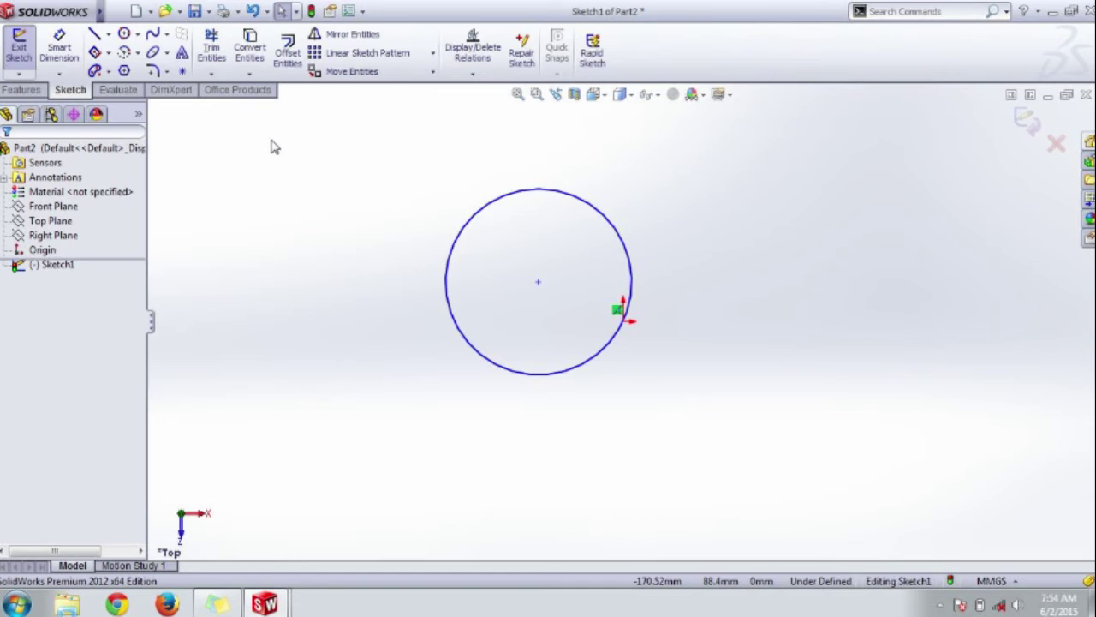
mouse_move(99, 12)
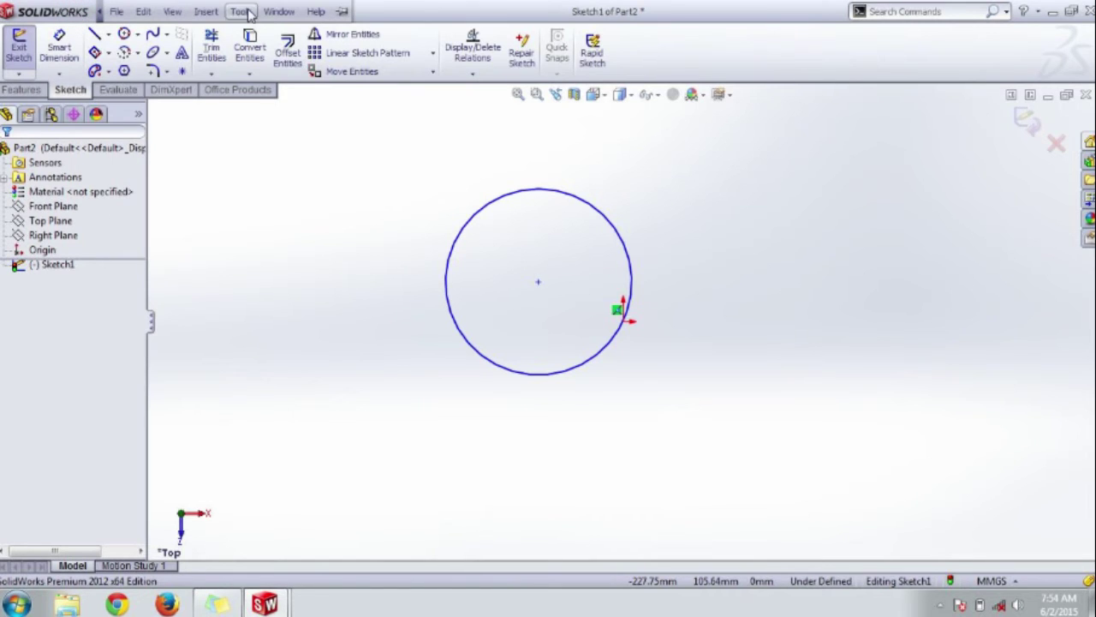
Step: Pin the menu bar from the Help menu, then browse the File and Edit menus
click(315, 11)
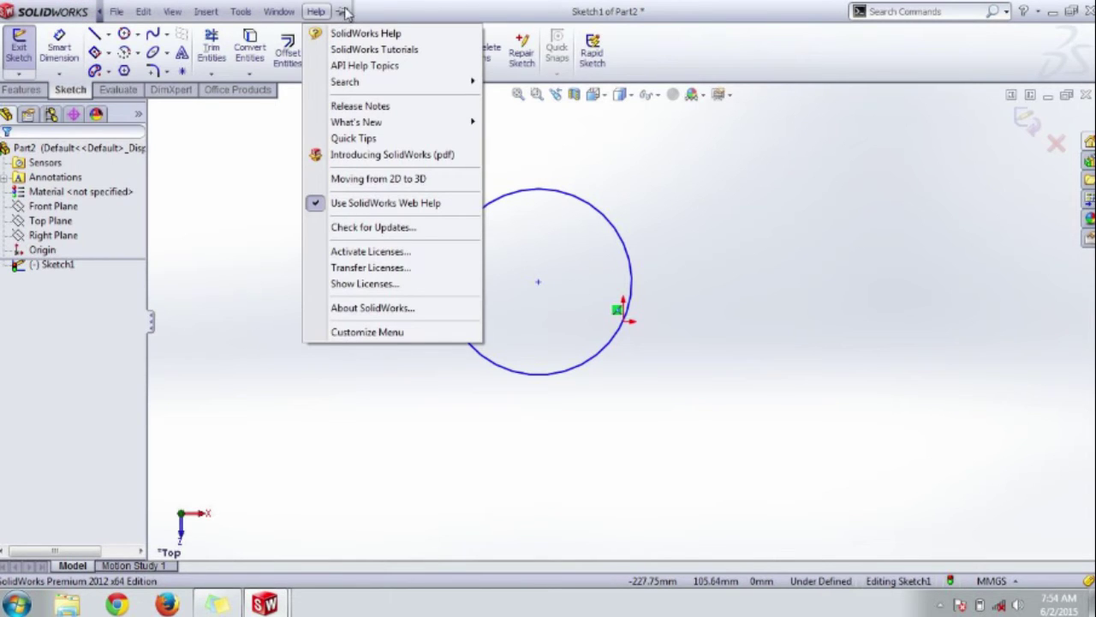
click(344, 11)
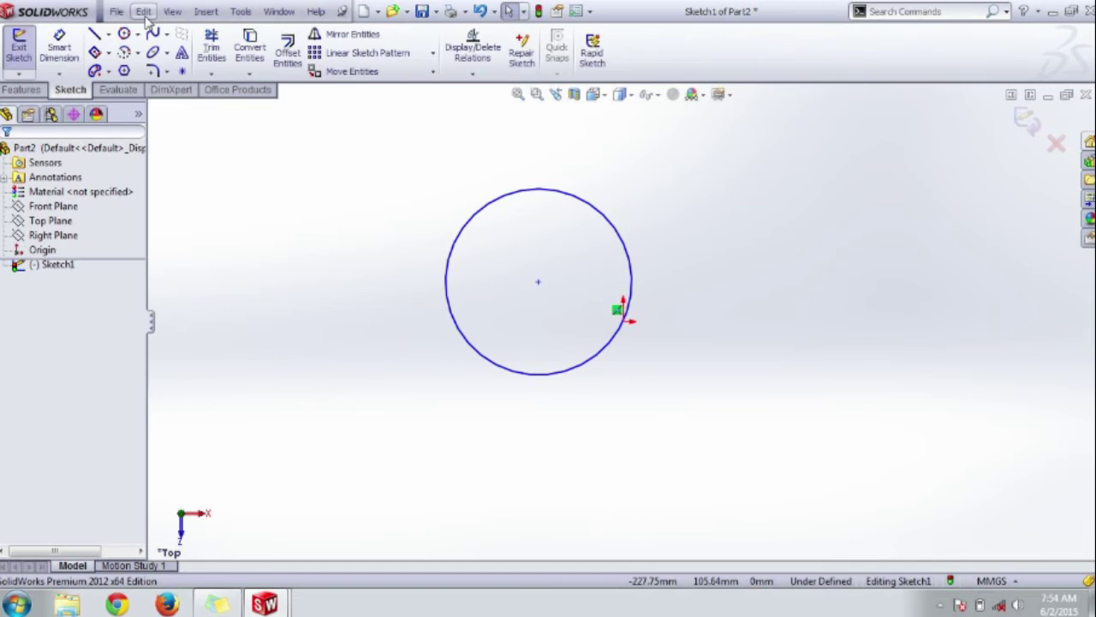
click(118, 11)
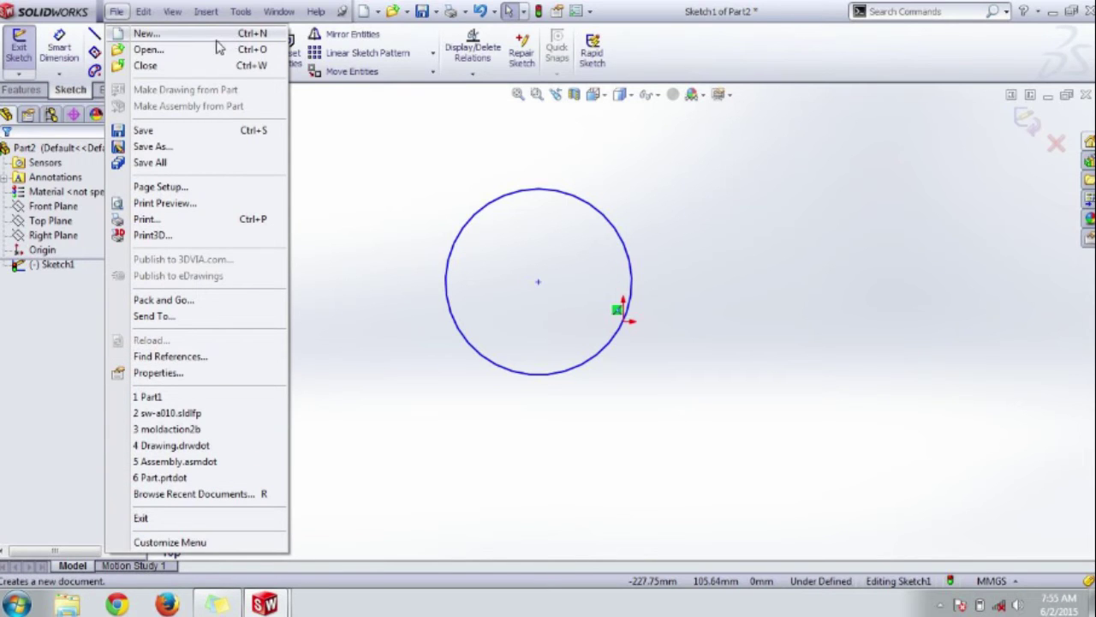
click(143, 12)
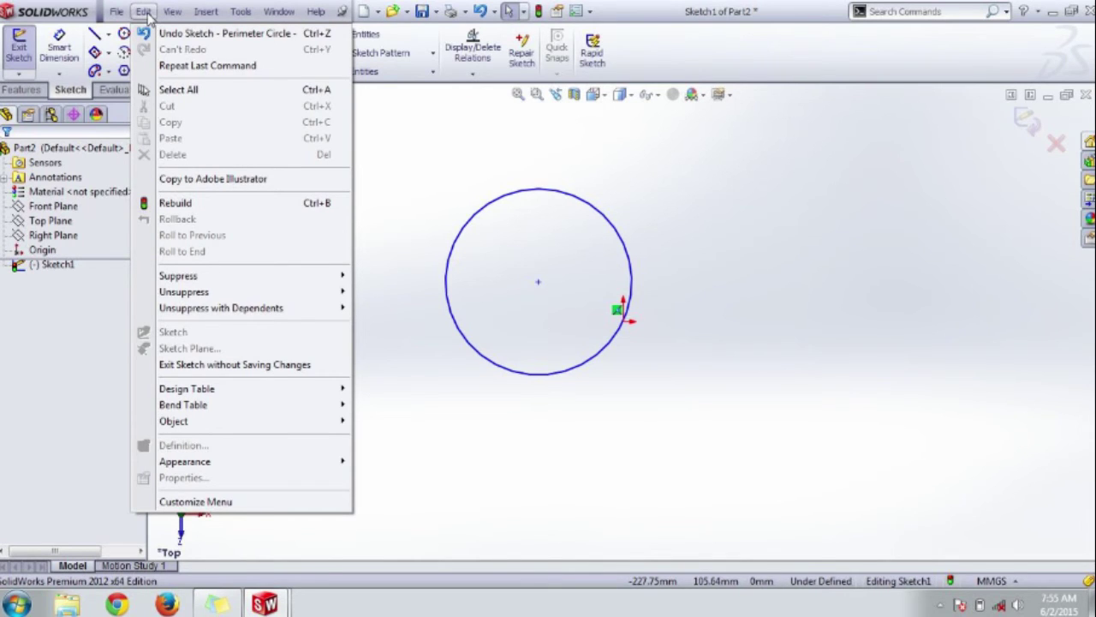
Step: Rebuild the part from the Edit menu and close the Windows colour-scheme prompt
click(143, 12)
click(143, 12)
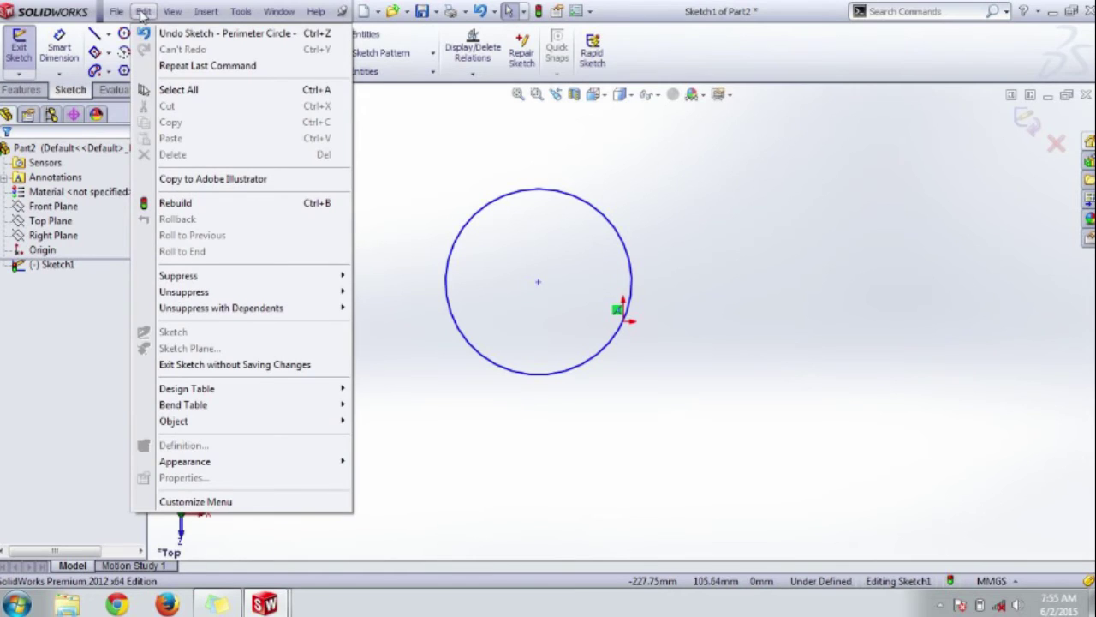
click(232, 211)
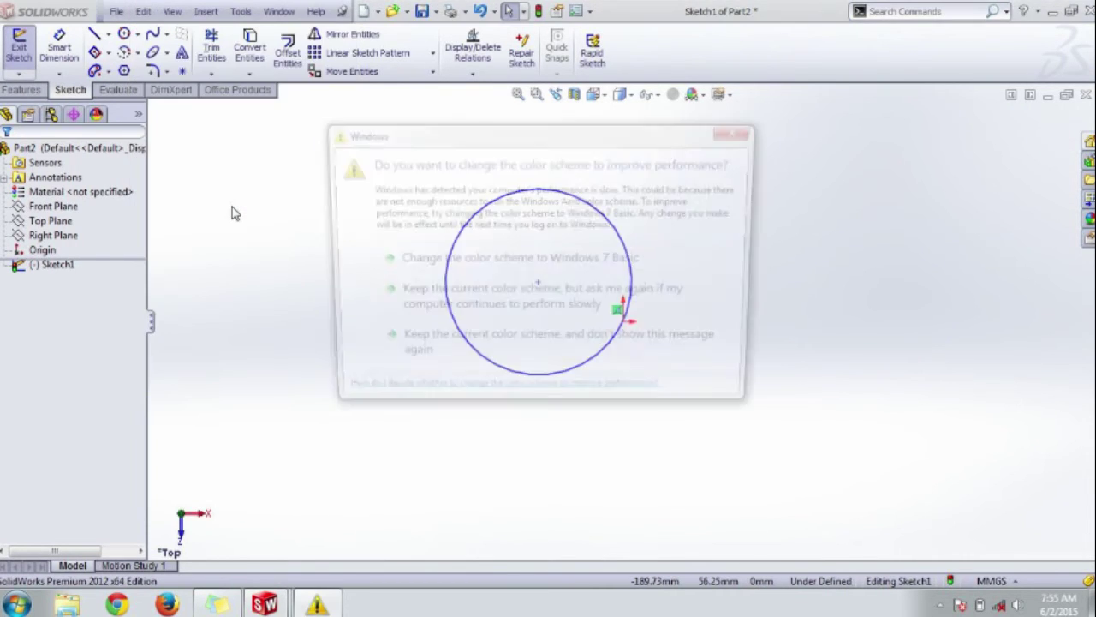
click(743, 129)
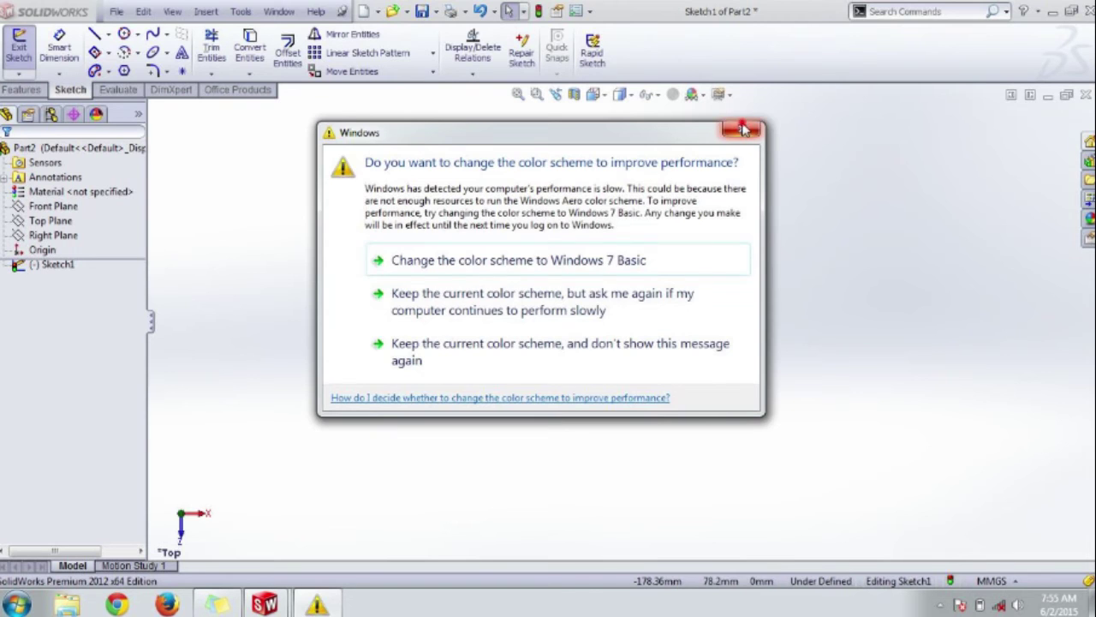
Step: Look through the Edit menu's submenus, then move to the View menu
click(142, 10)
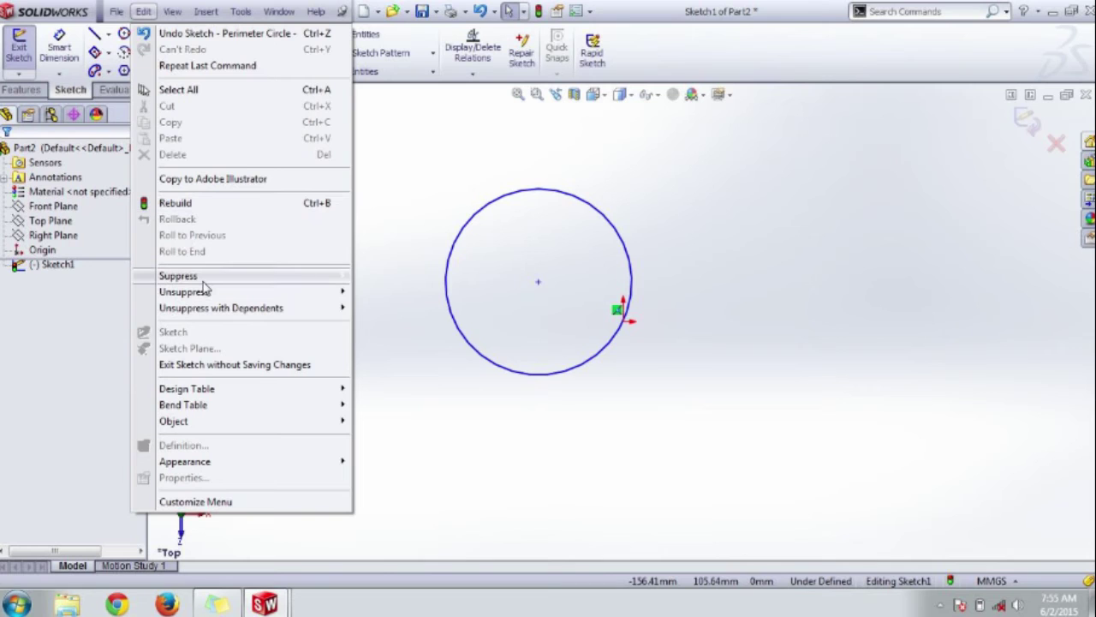
mouse_move(203, 284)
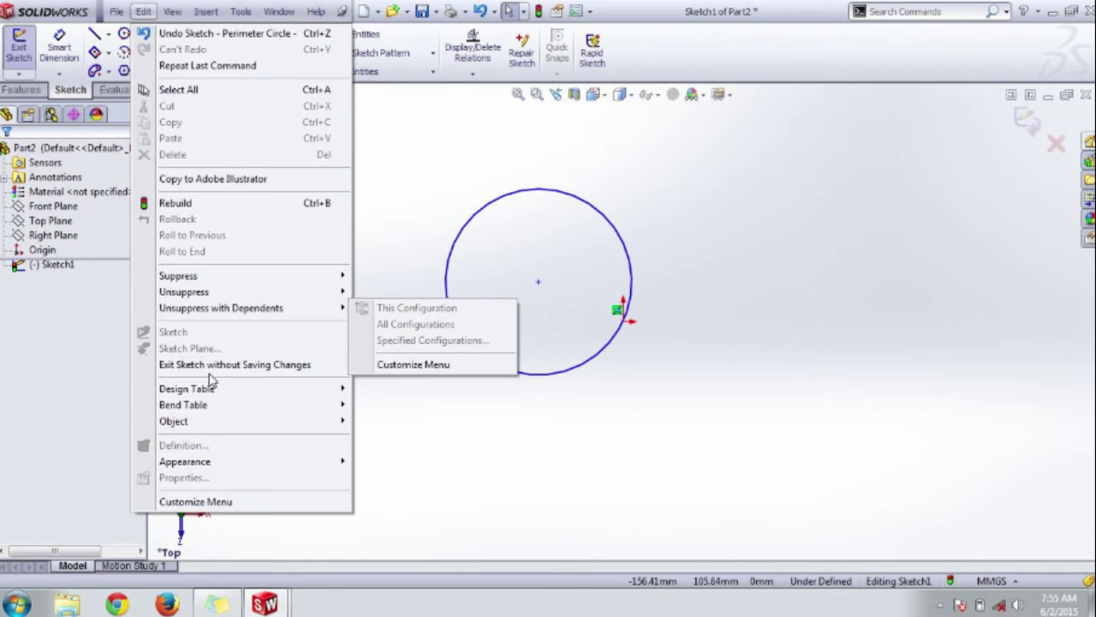
mouse_move(208, 390)
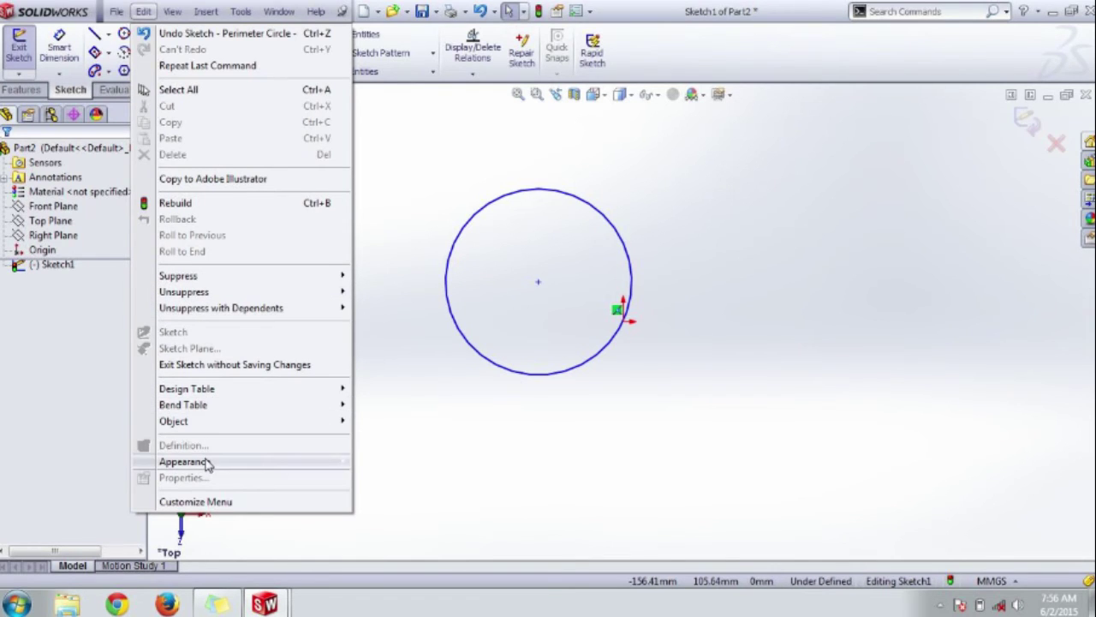
mouse_move(205, 463)
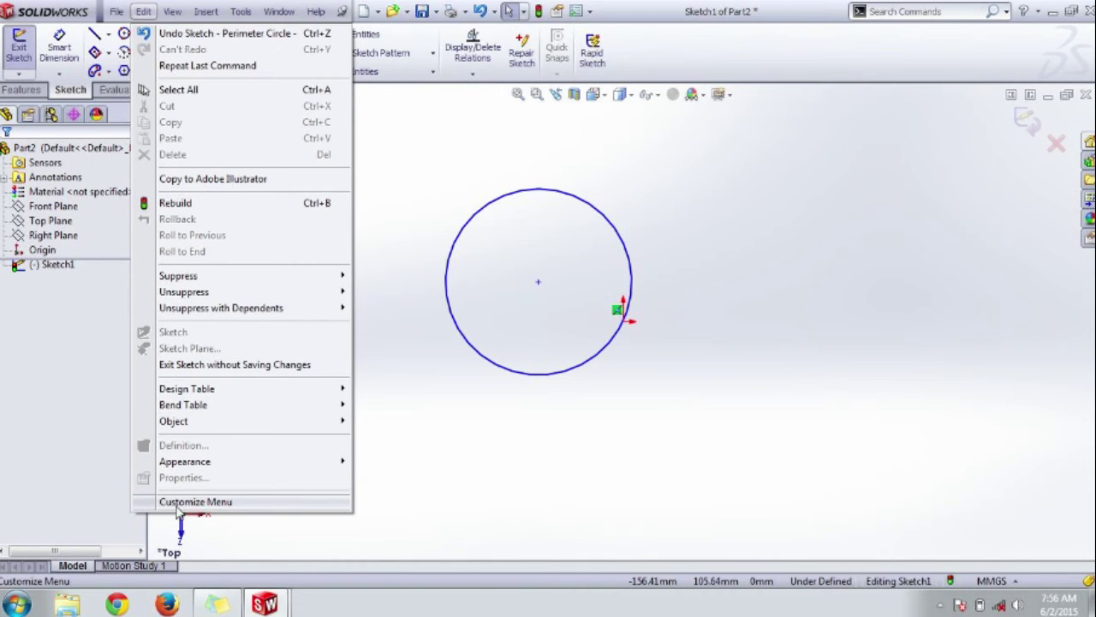
mouse_move(175, 12)
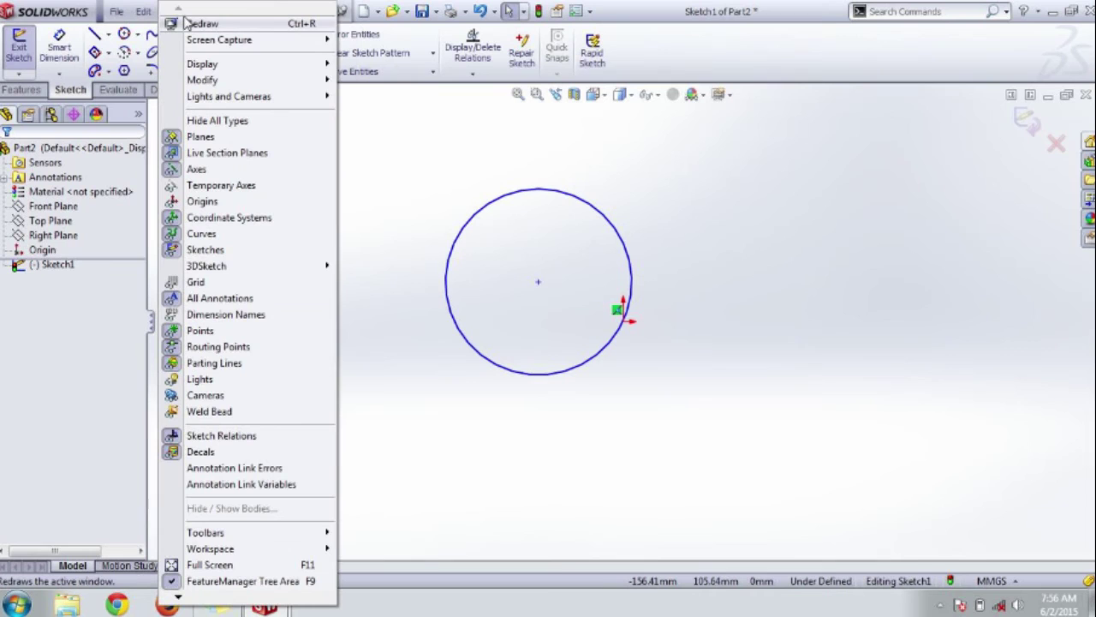
Step: Toggle Temporary Axes from the View menu after browsing Screen Capture and Display, then reach Tools
click(97, 8)
click(171, 11)
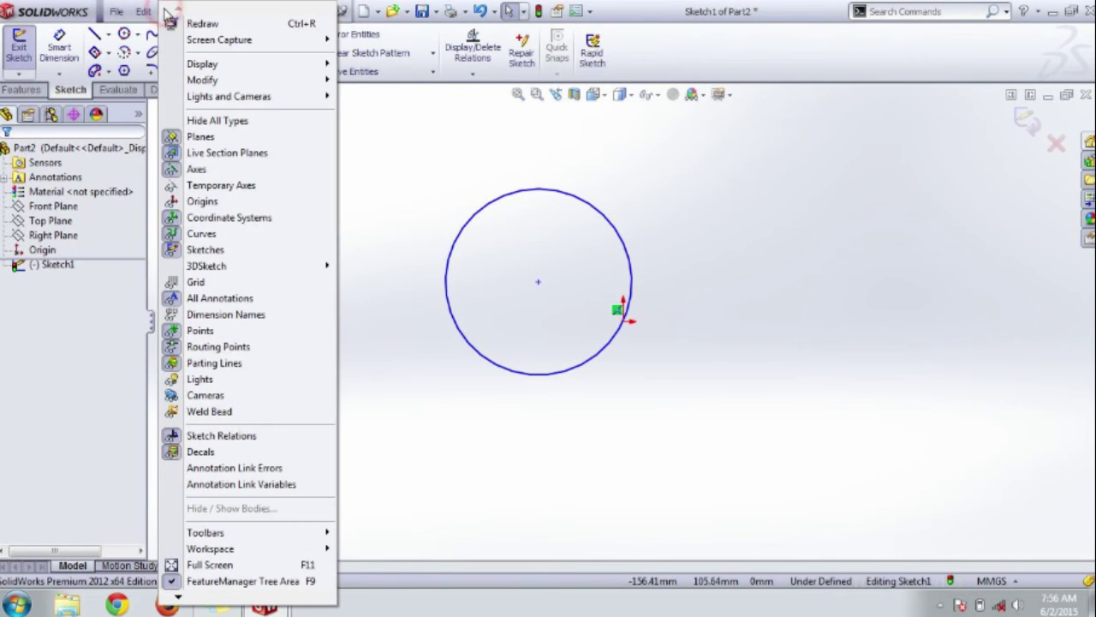
mouse_move(234, 46)
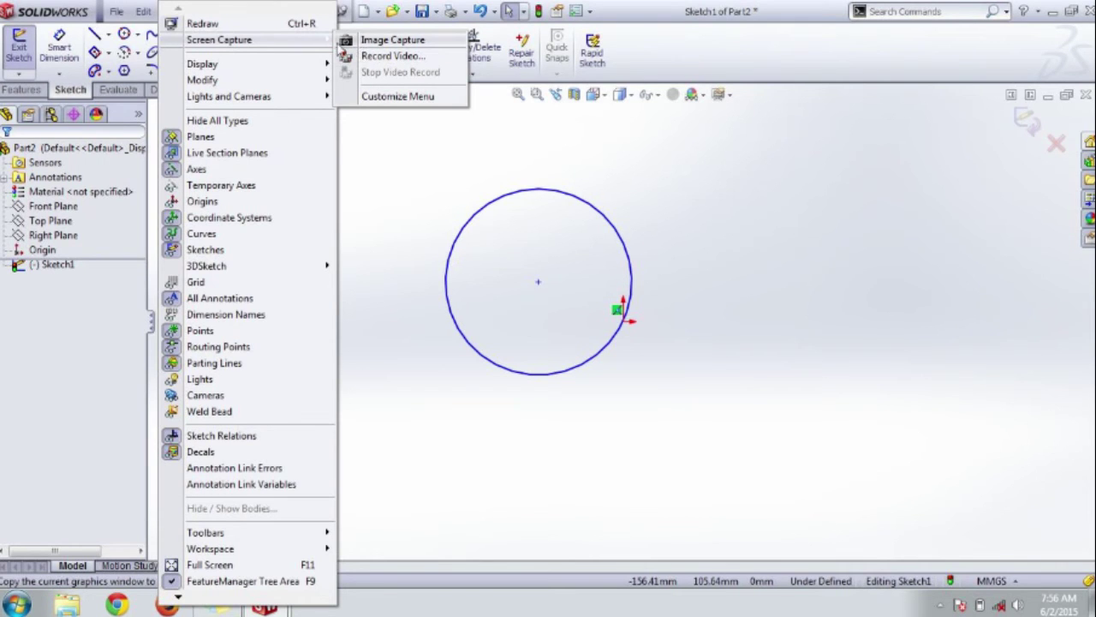
mouse_move(269, 75)
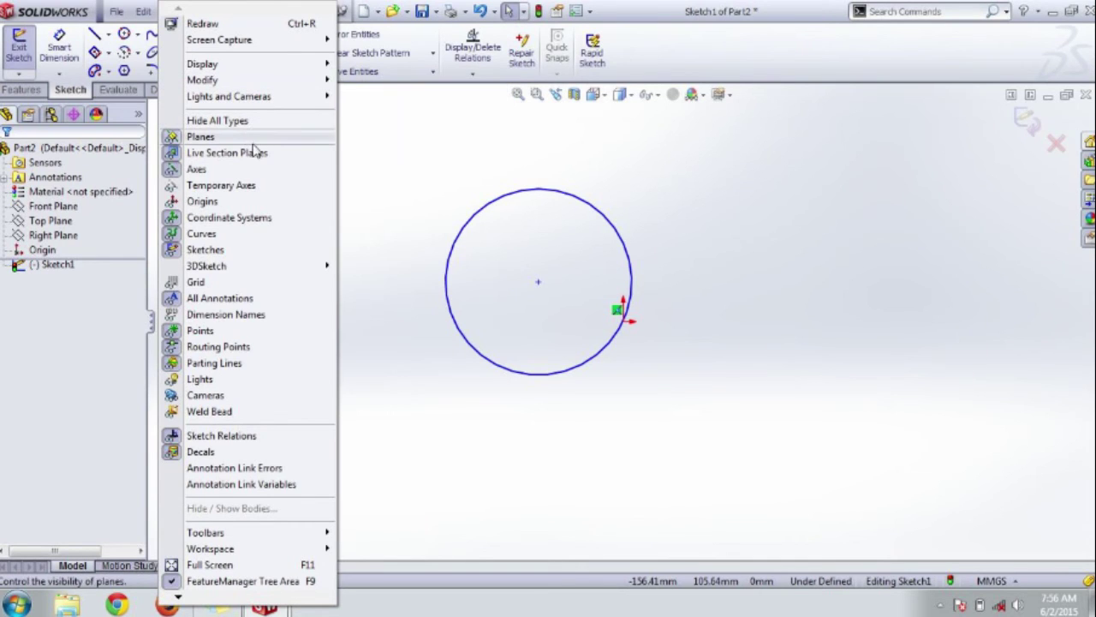
click(254, 181)
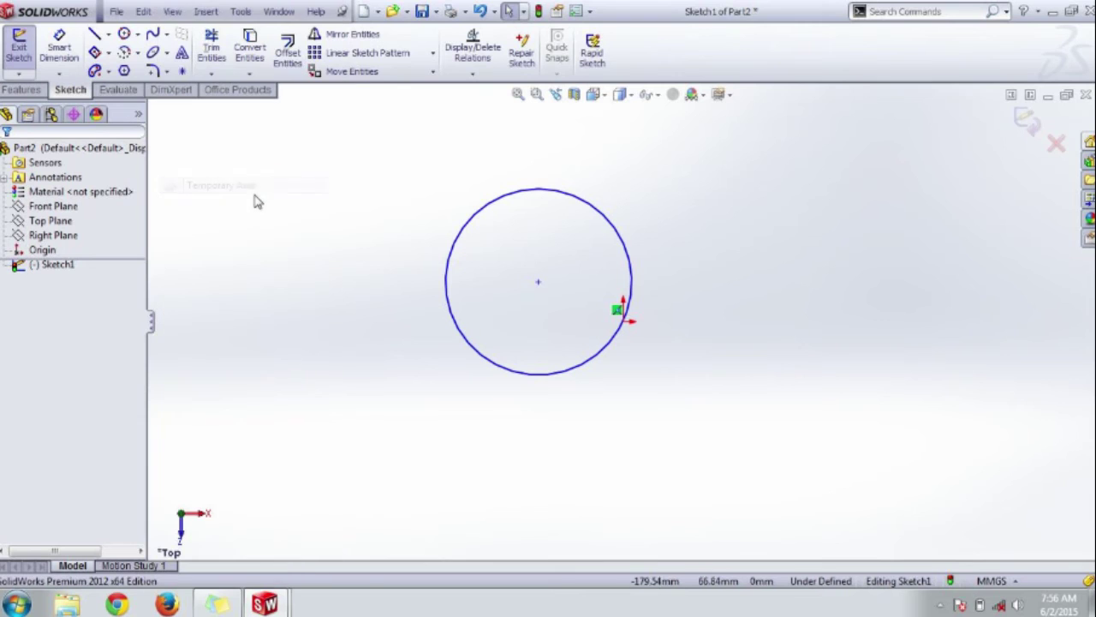
click(172, 11)
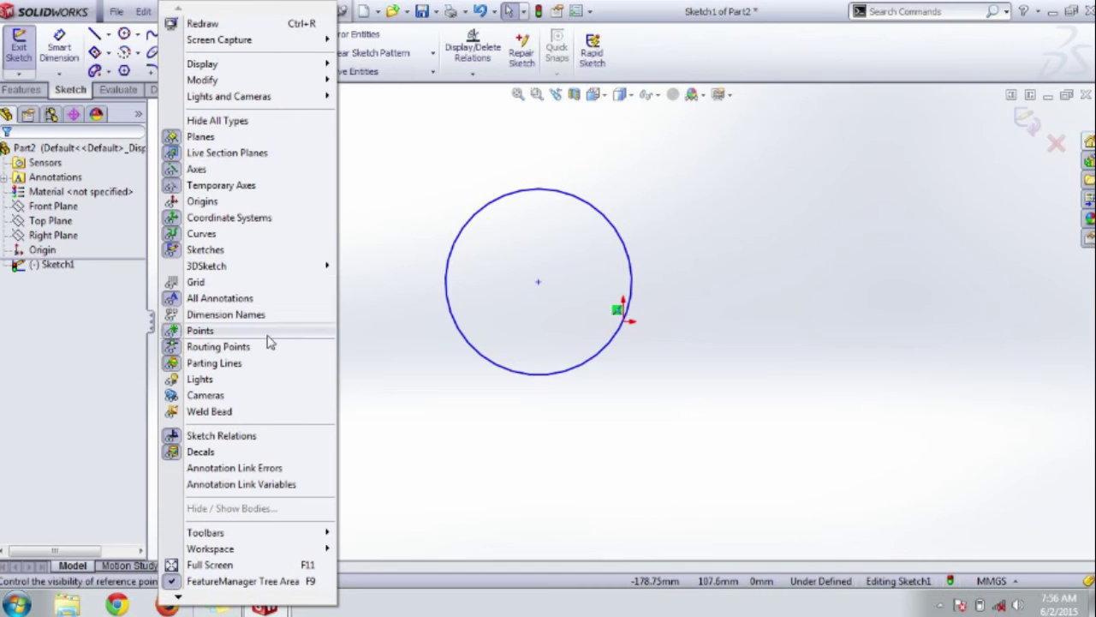
click(240, 11)
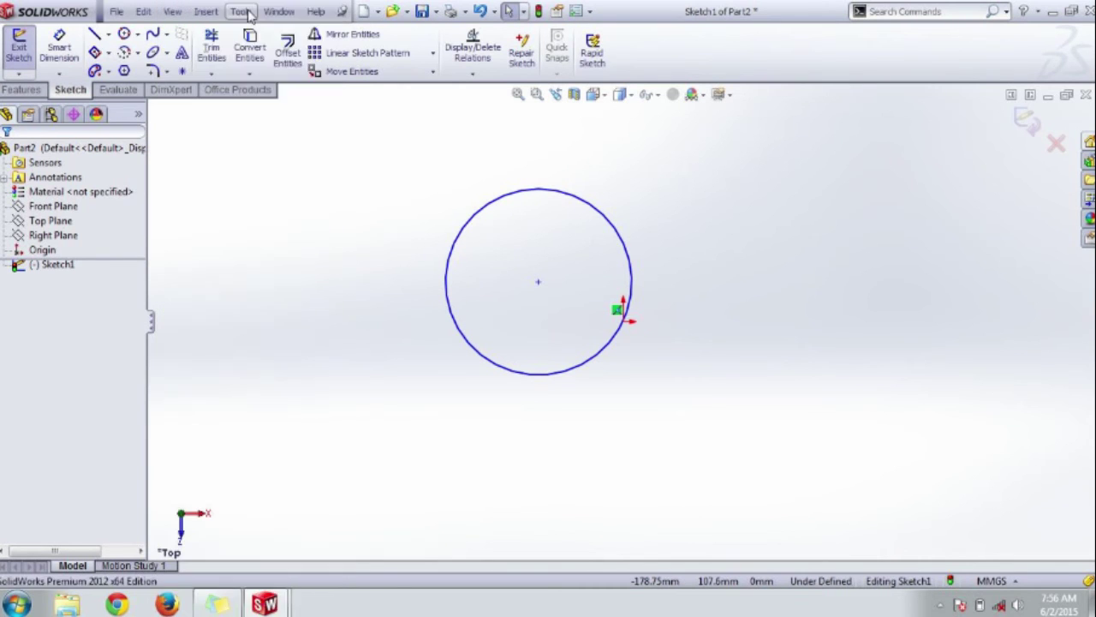
Step: Close the Insert menu and the Windows colour-scheme prompt
click(214, 15)
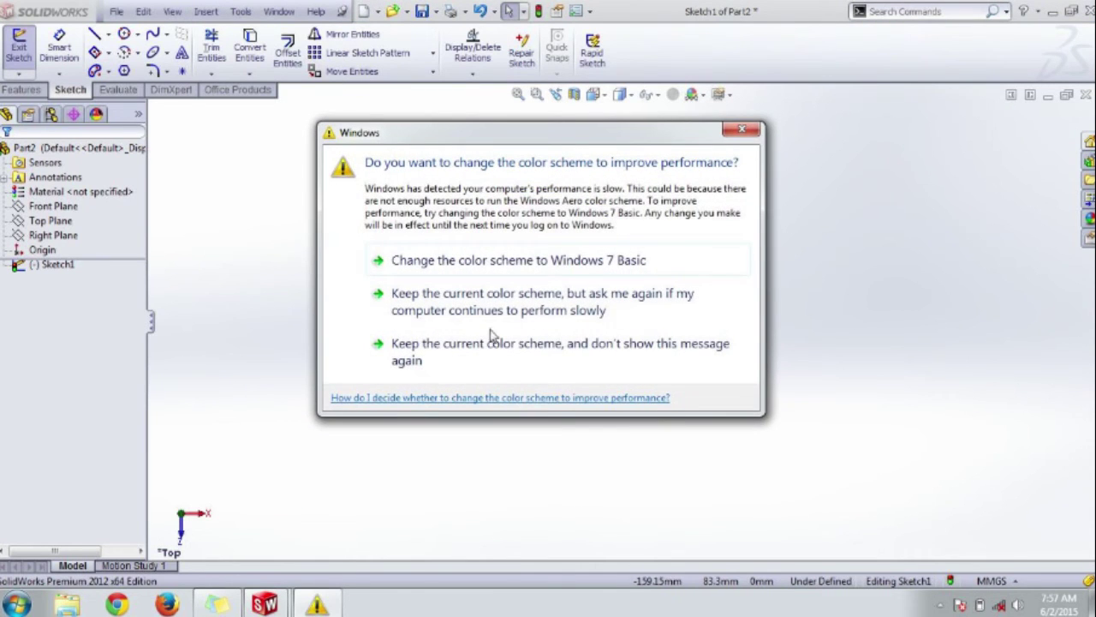
click(478, 343)
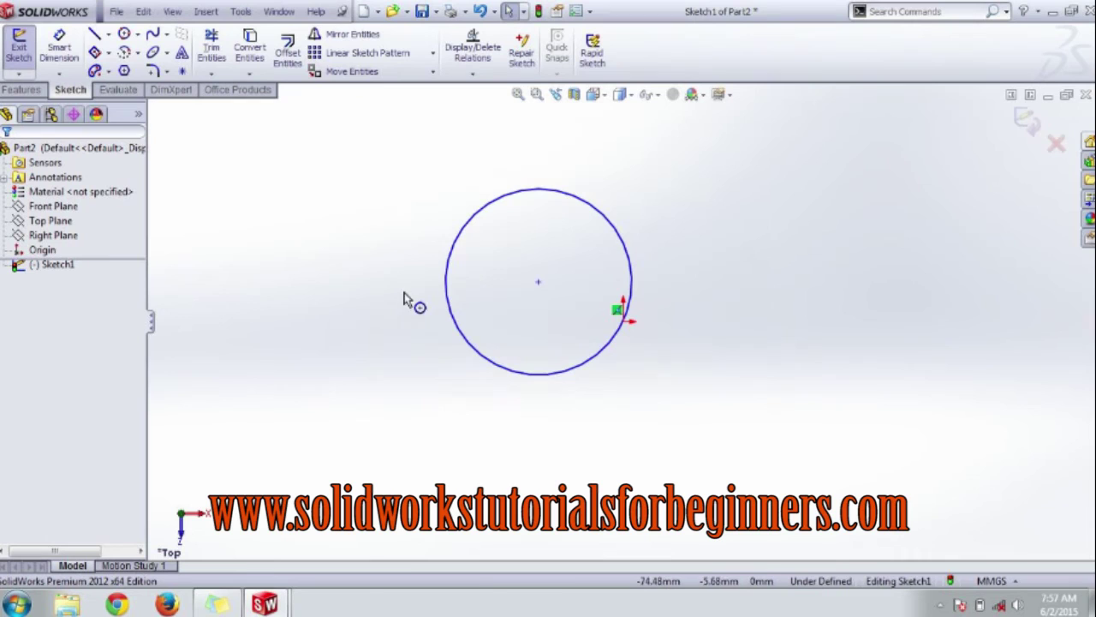
Step: Browse the Insert menu's Annotations and Design Study submenus, then move to Tools
click(208, 13)
mouse_move(258, 189)
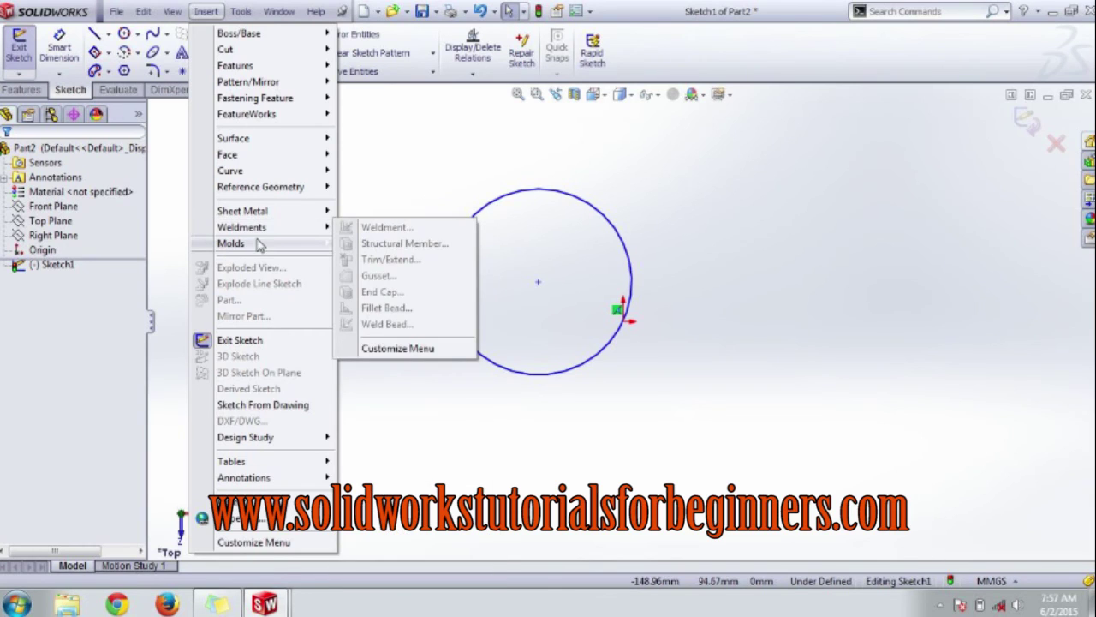
mouse_move(258, 246)
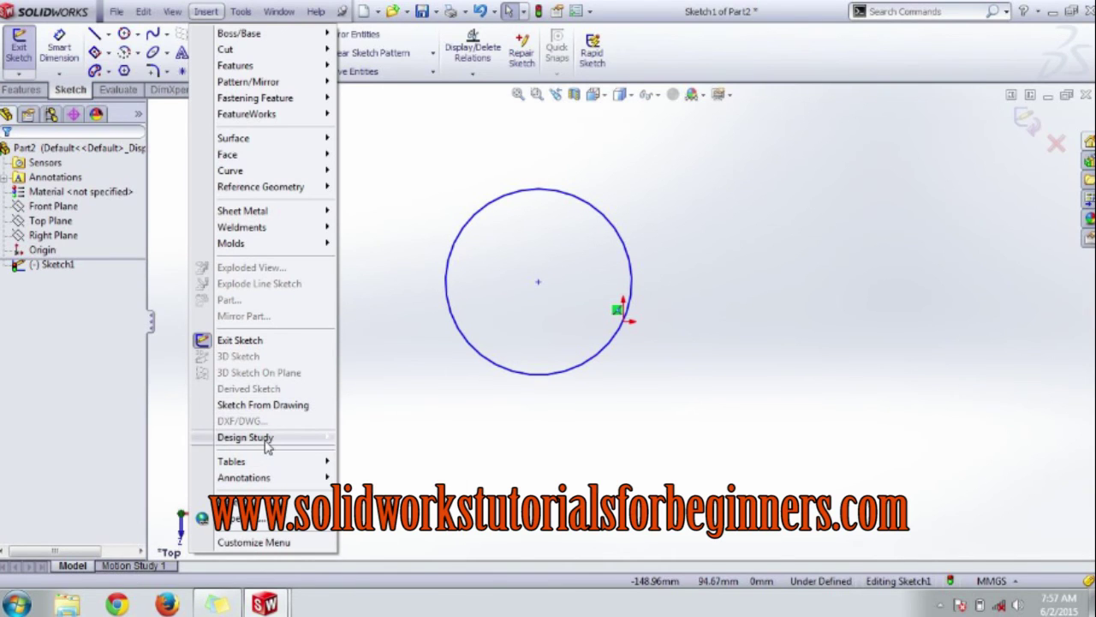
mouse_move(268, 450)
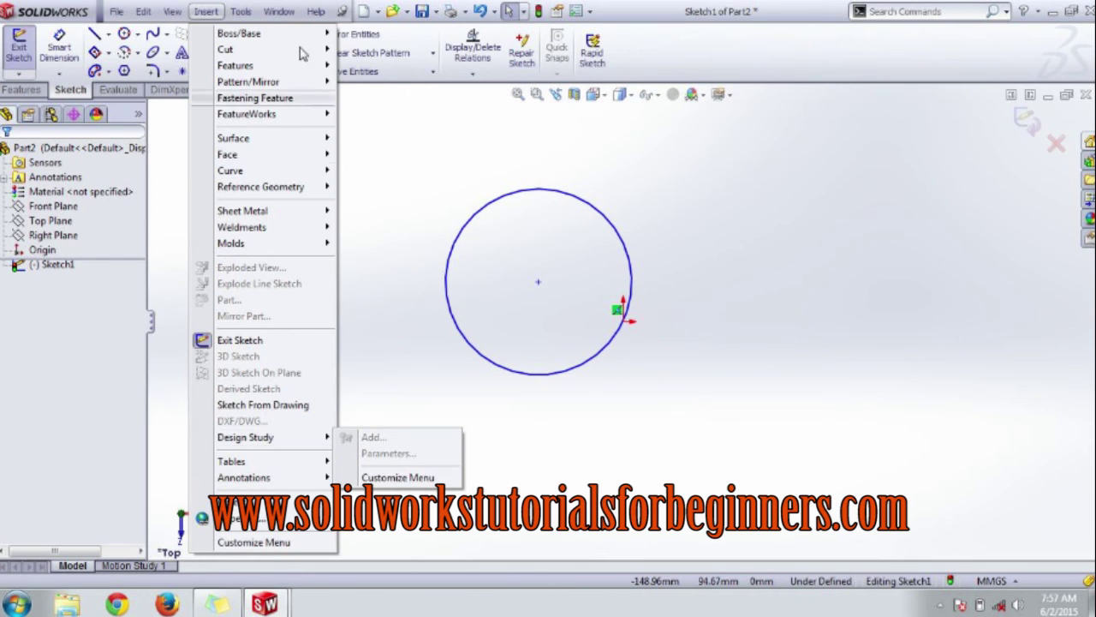
mouse_move(244, 12)
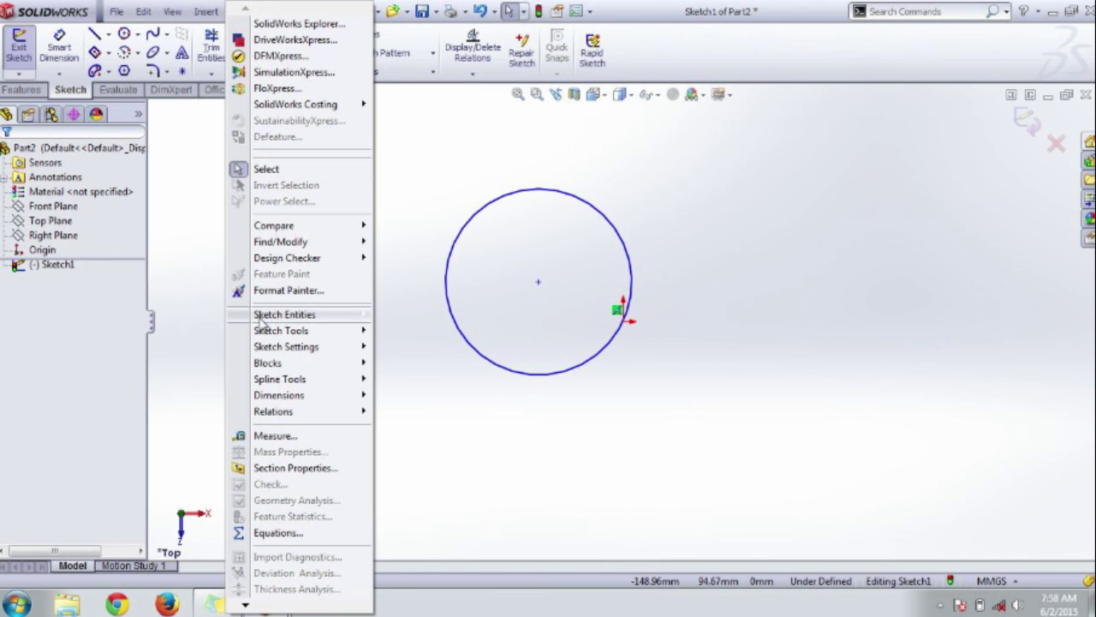
Step: Review the Tools menu's Sketch Entities, Sketch Tools, Blocks and Dimensions submenus, then close it
mouse_move(263, 324)
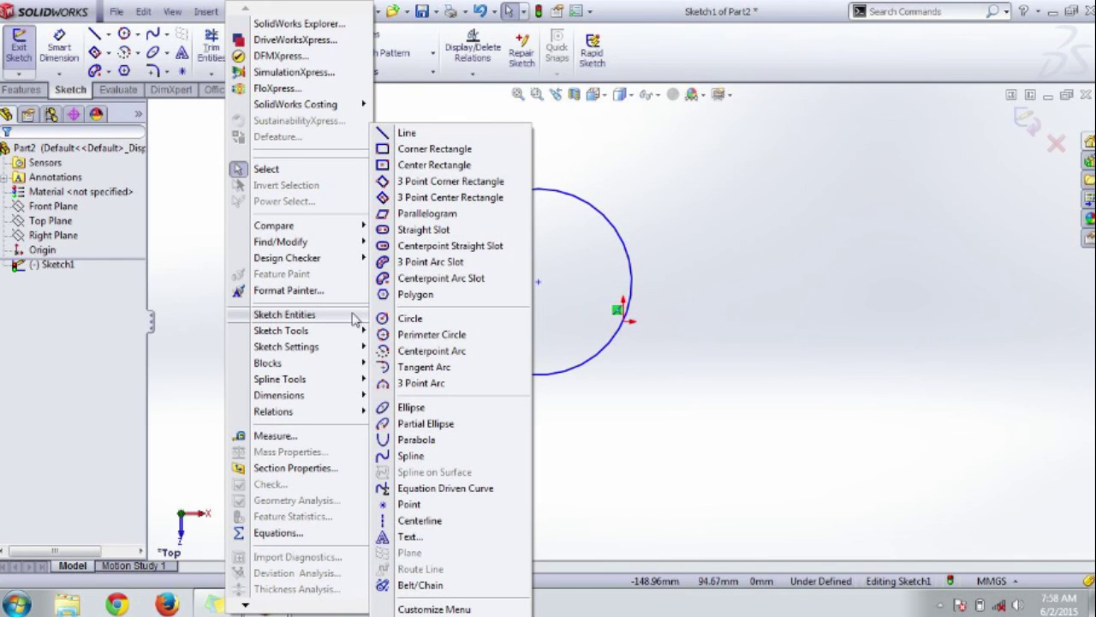
mouse_move(324, 336)
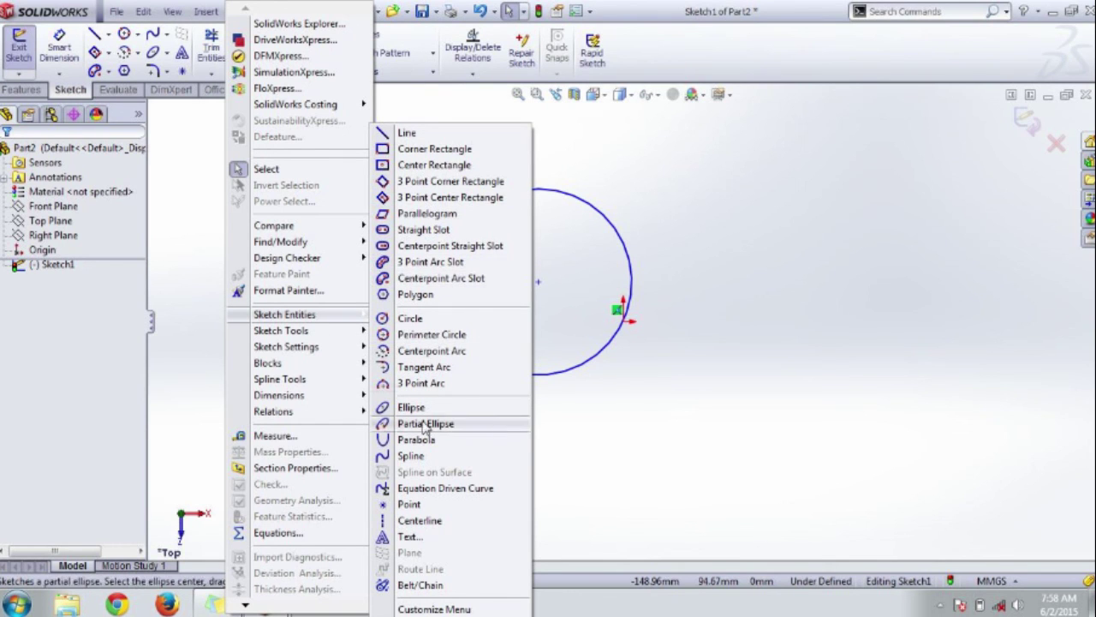
mouse_move(345, 370)
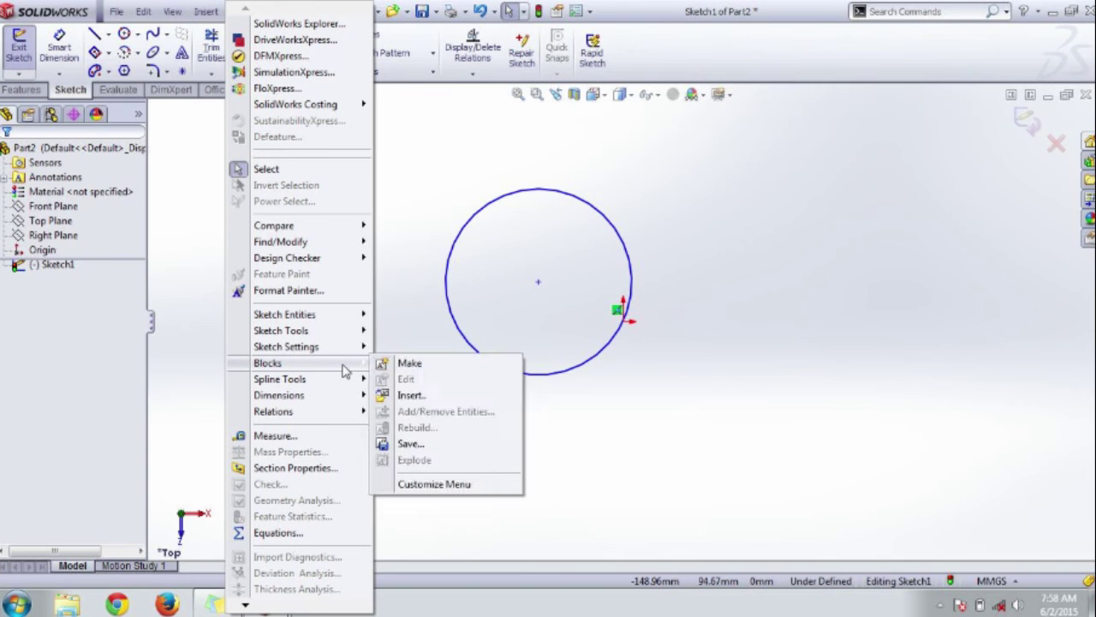
mouse_move(334, 399)
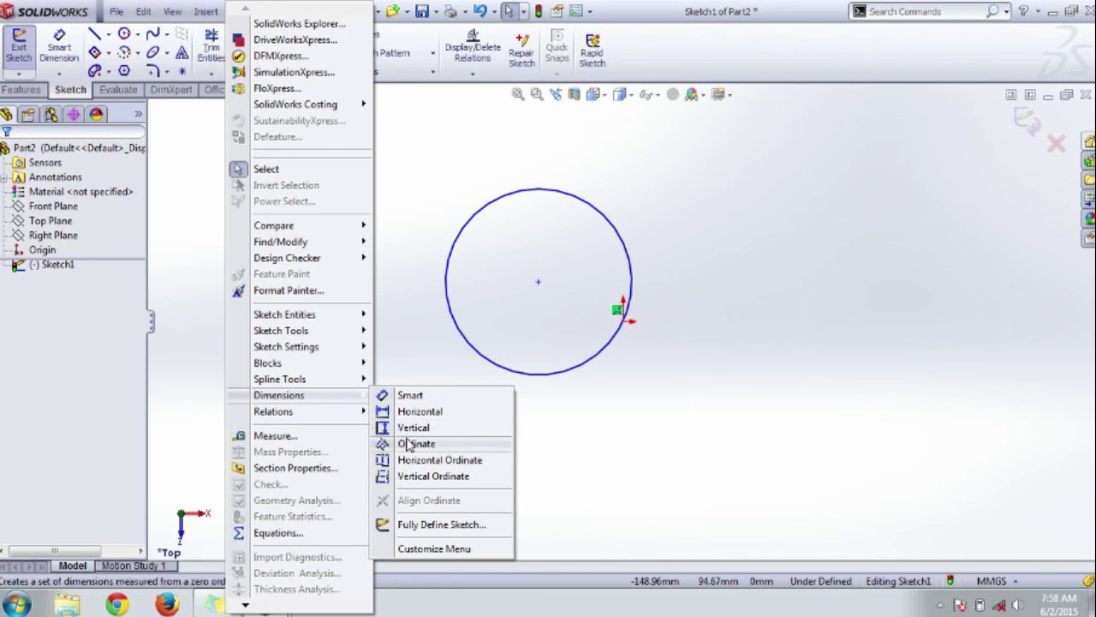
click(236, 11)
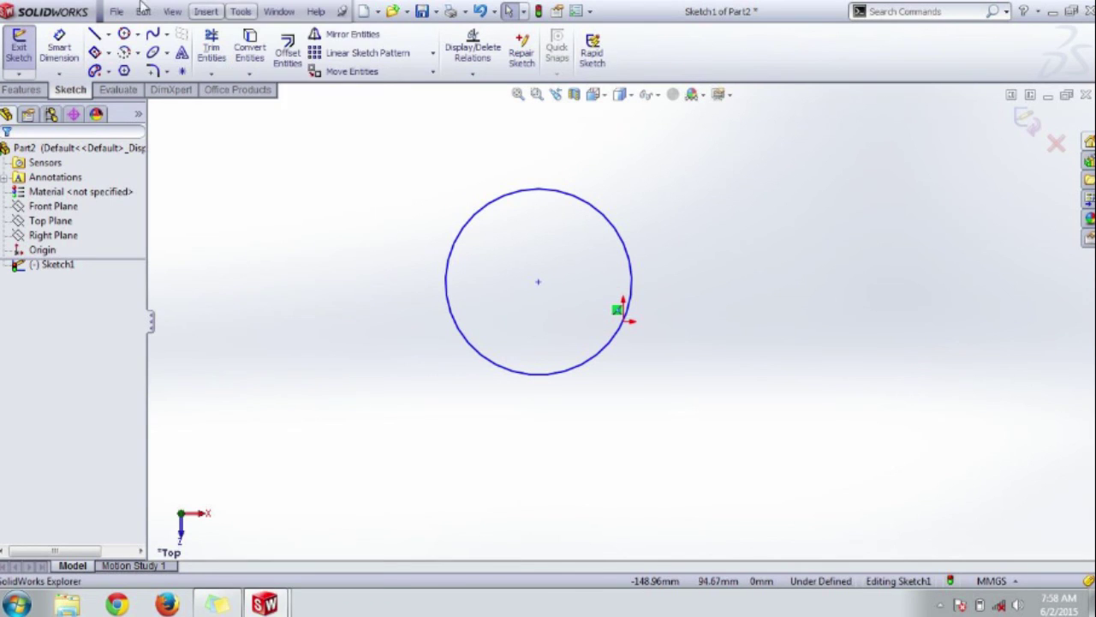
click(117, 11)
mouse_move(259, 17)
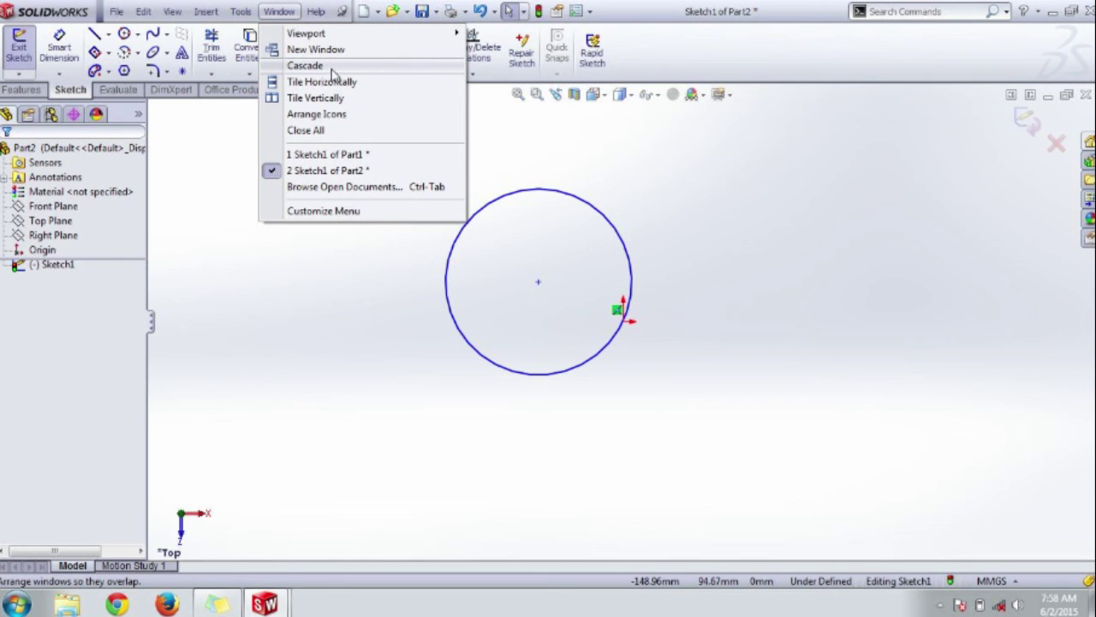
click(316, 12)
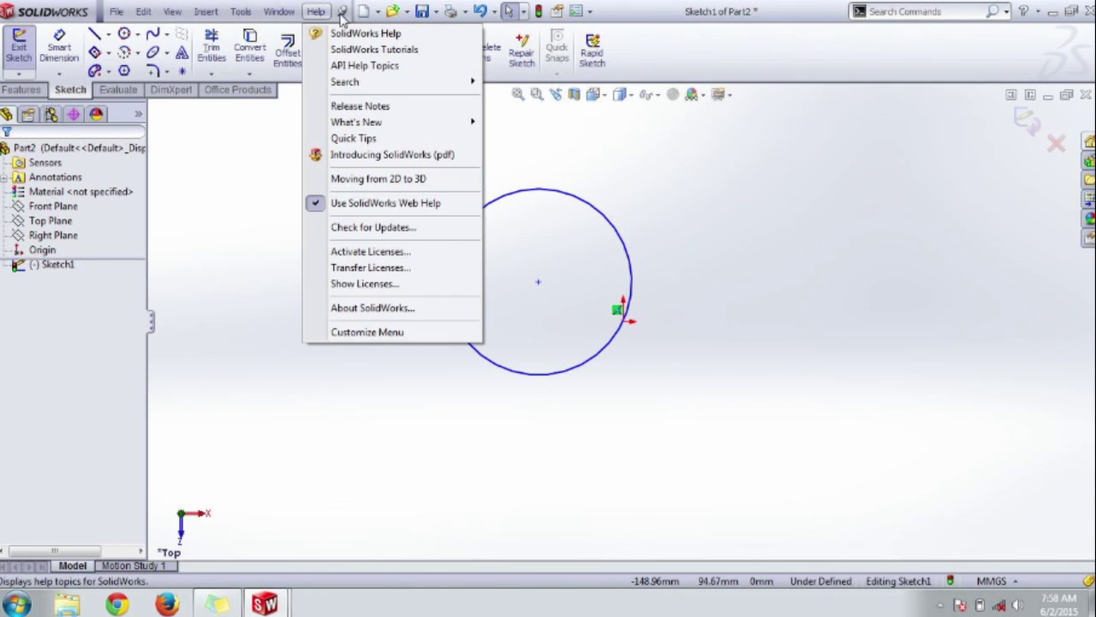
click(343, 20)
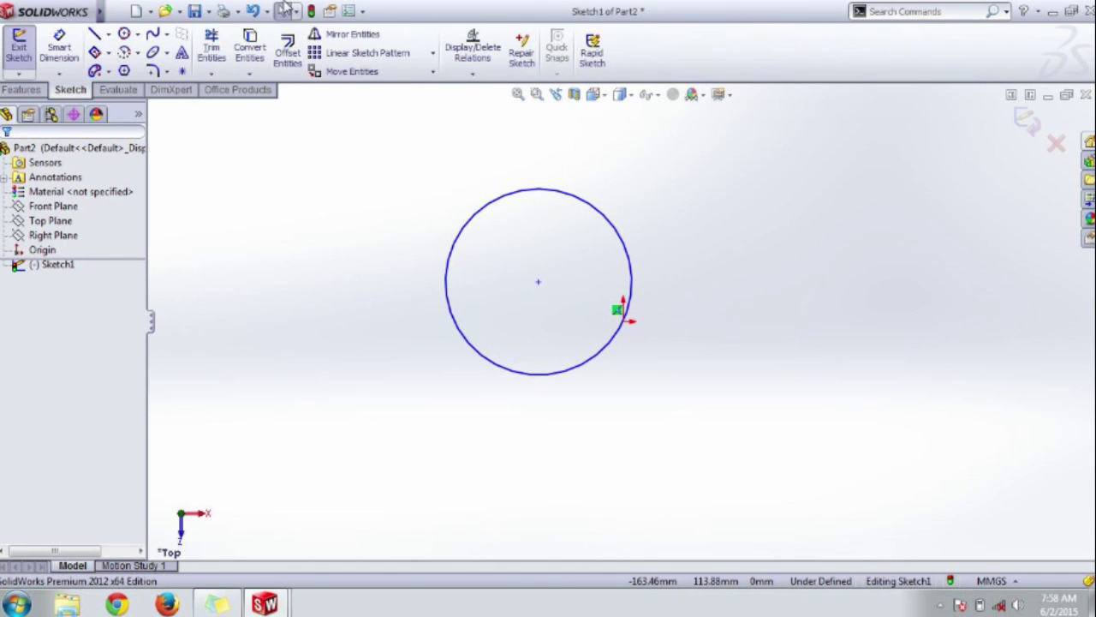
click(116, 12)
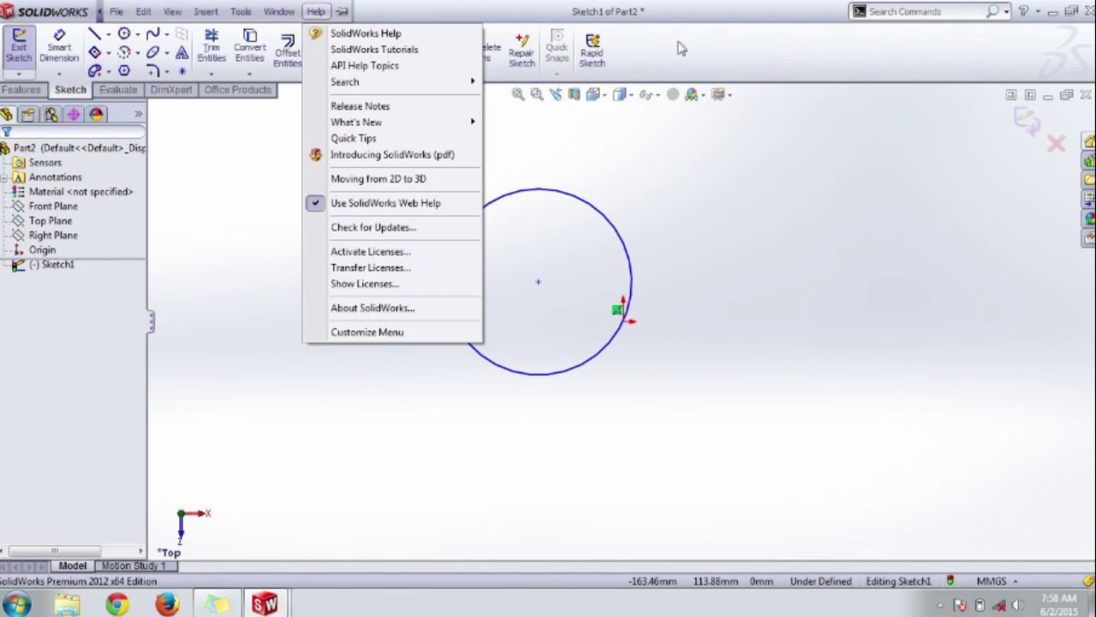
click(738, 14)
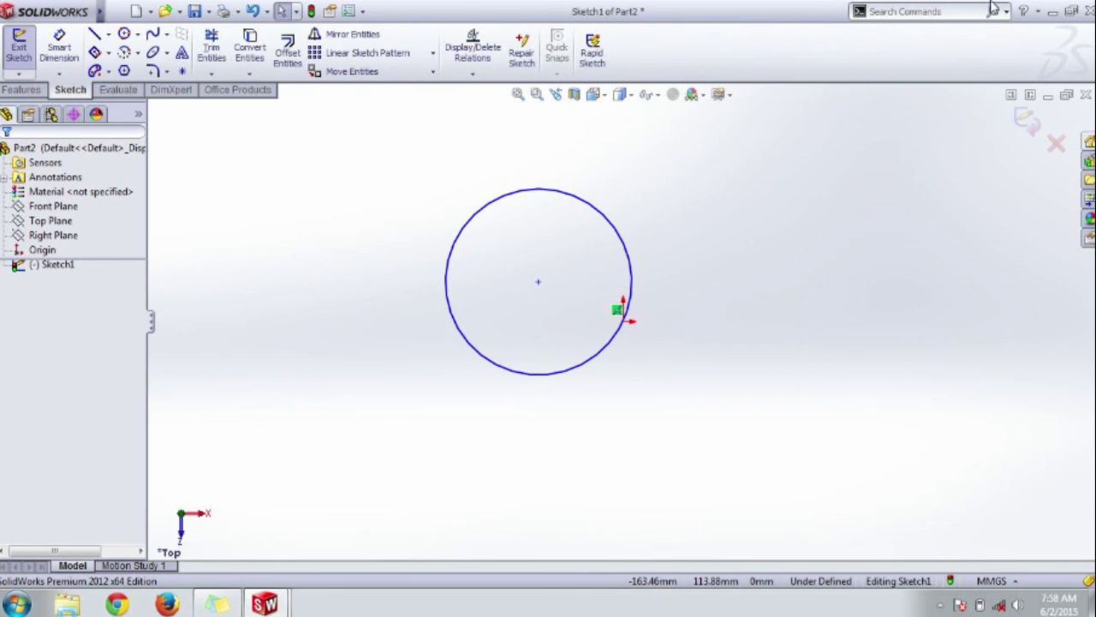
Step: Search commands for 'line', then replace the term with 'circle'
click(927, 12)
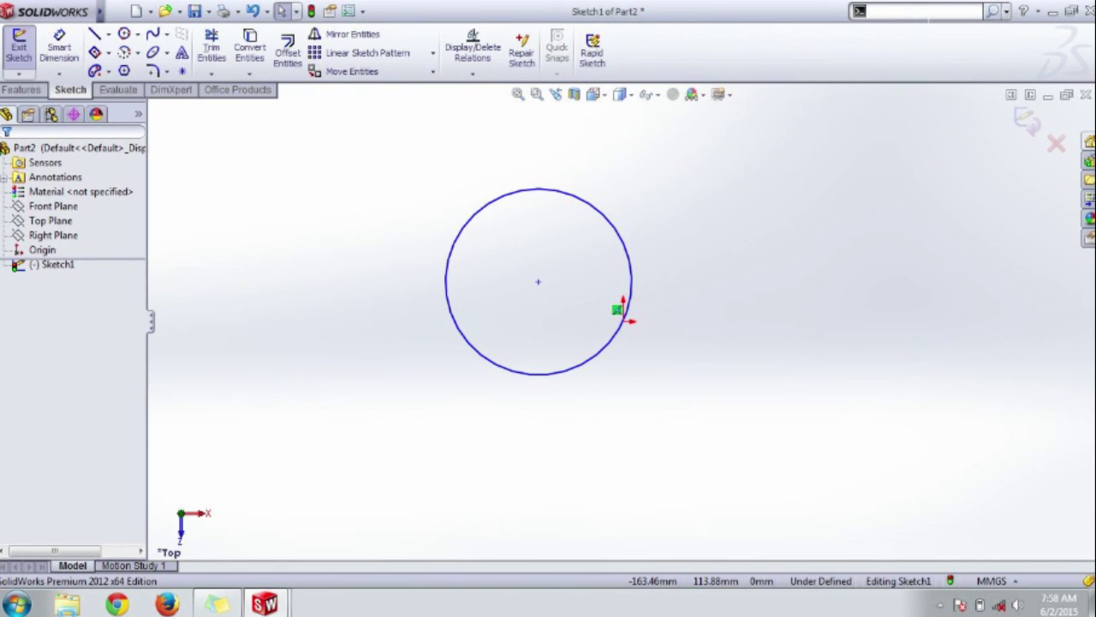
text(line)
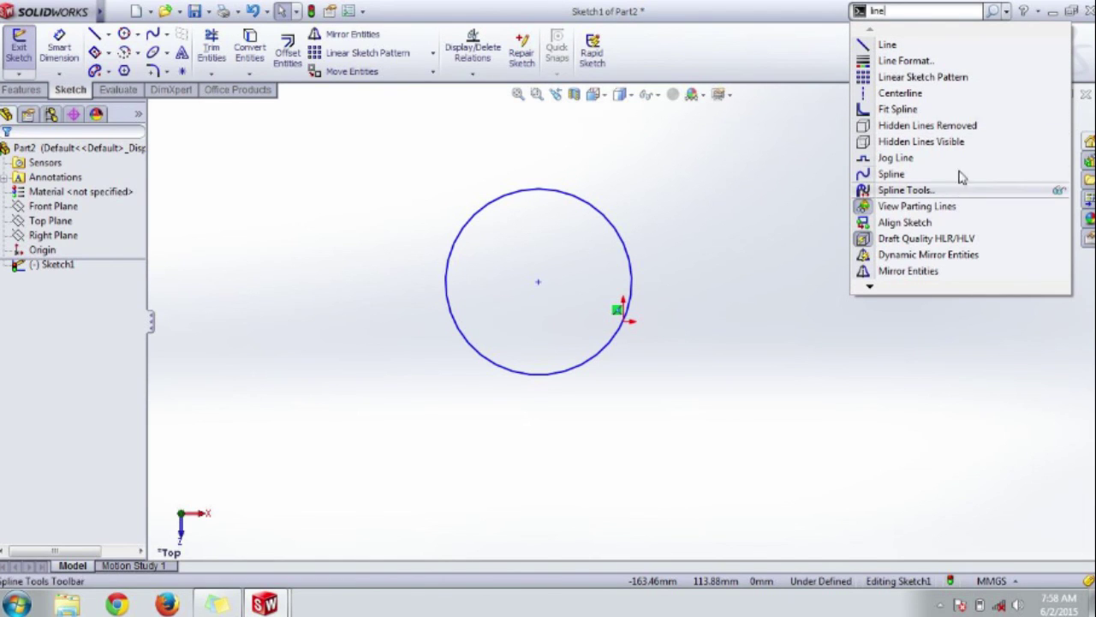
key(BackSpace)
key(BackSpace)
key(BackSpace)
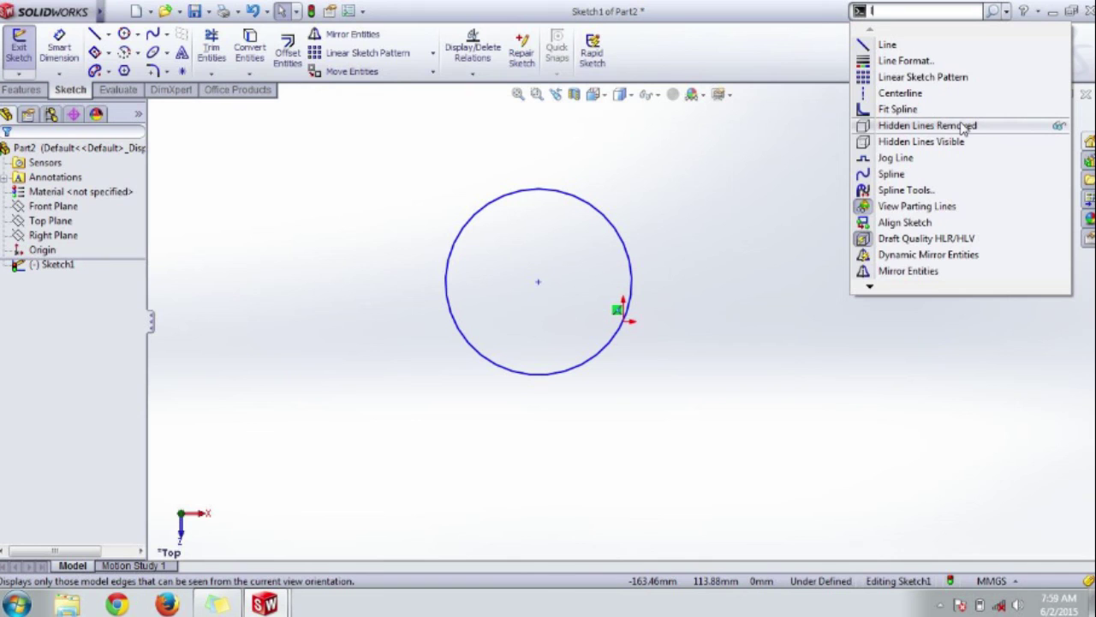
key(BackSpace)
text(circle)
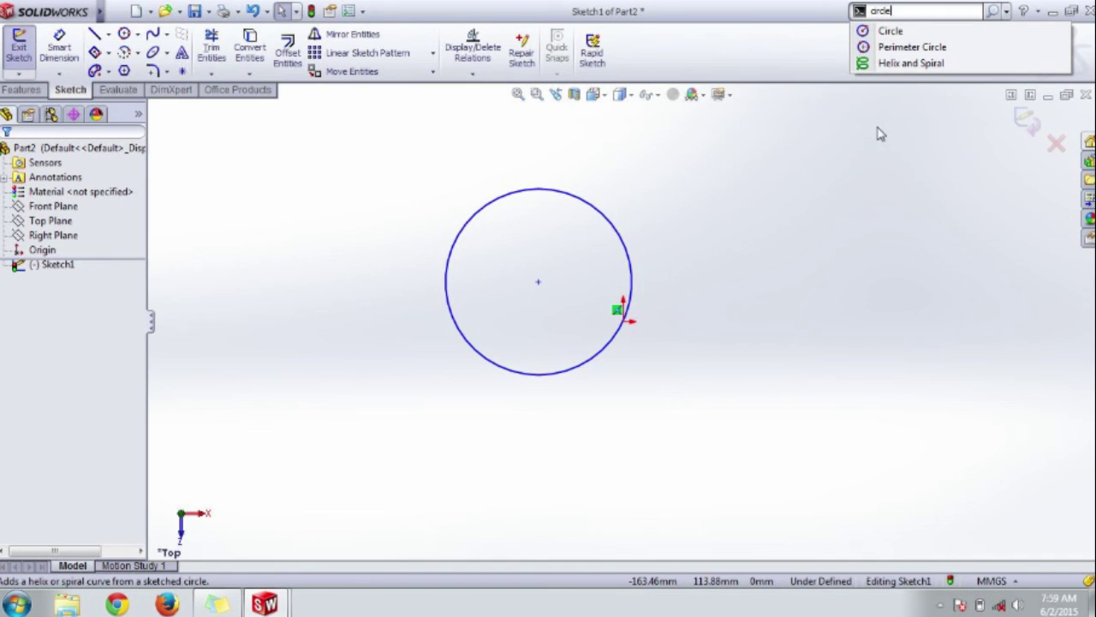
Step: Switch the search scope to SolidWorks Help for the 'circle' query
click(1006, 10)
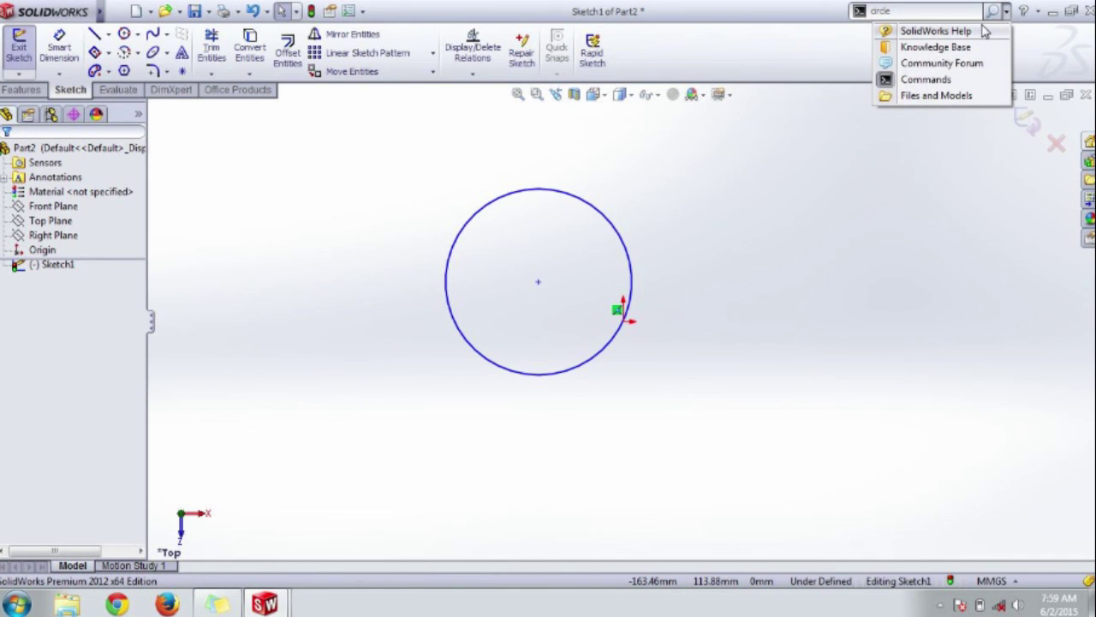
click(936, 31)
click(908, 9)
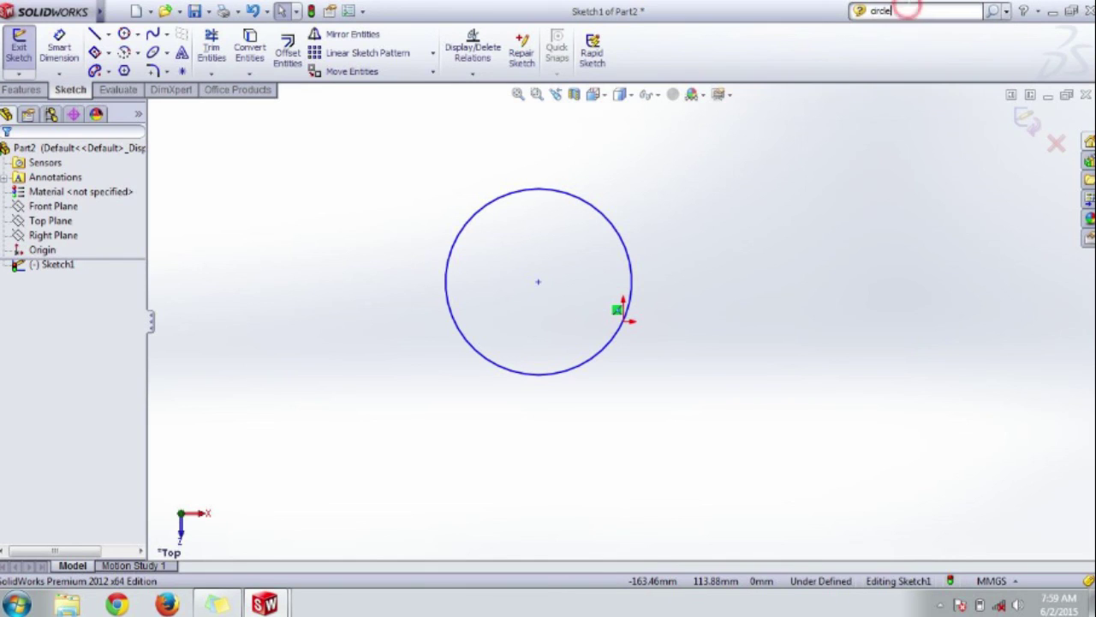
click(1008, 10)
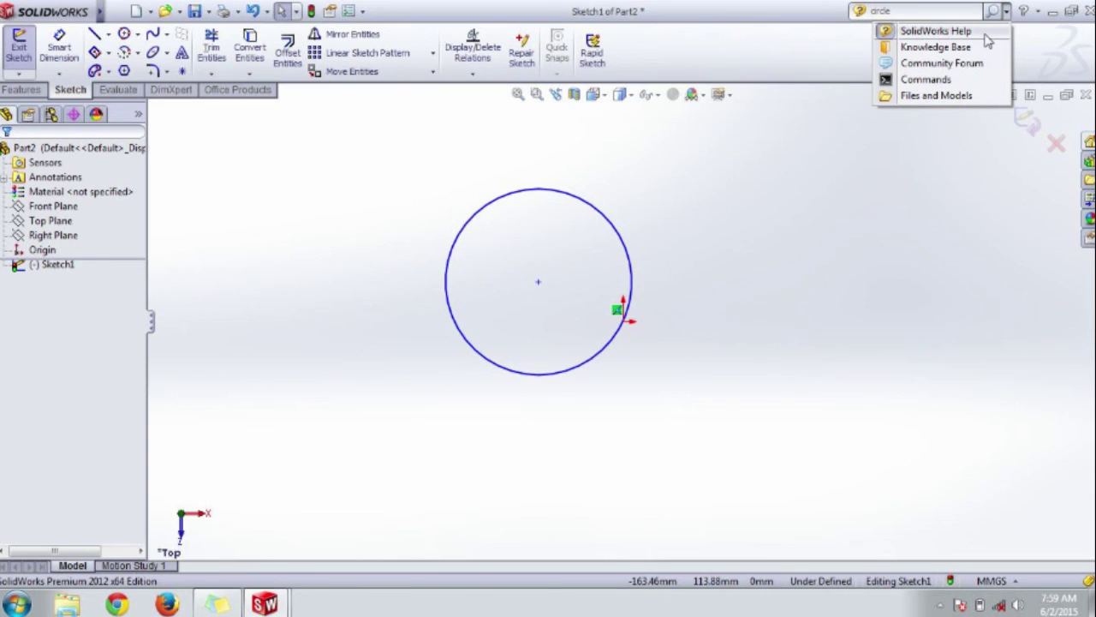
click(918, 133)
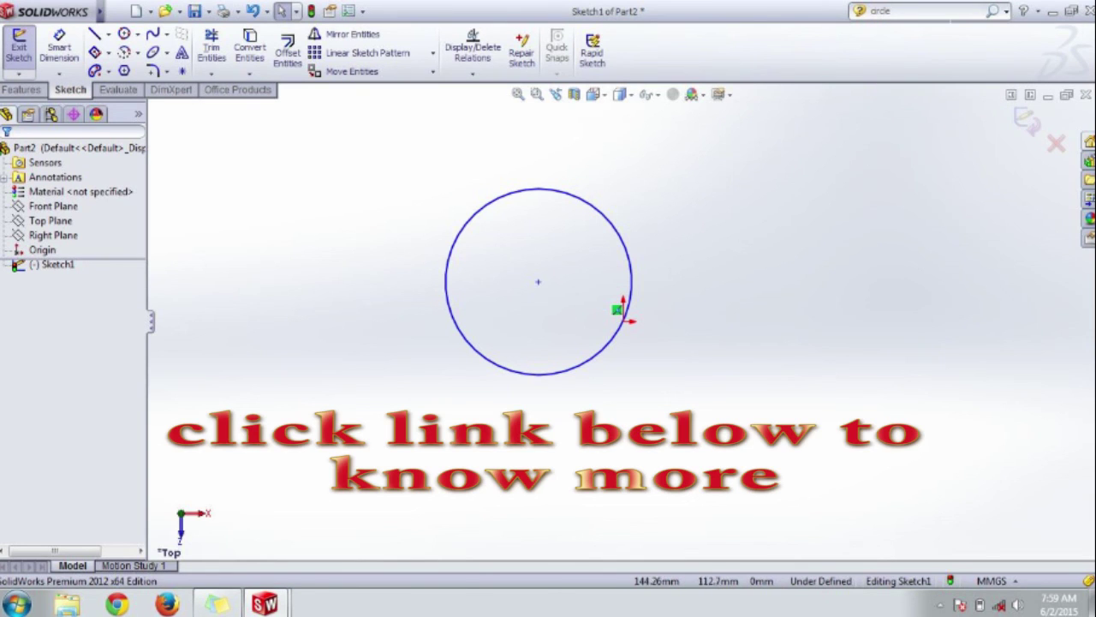